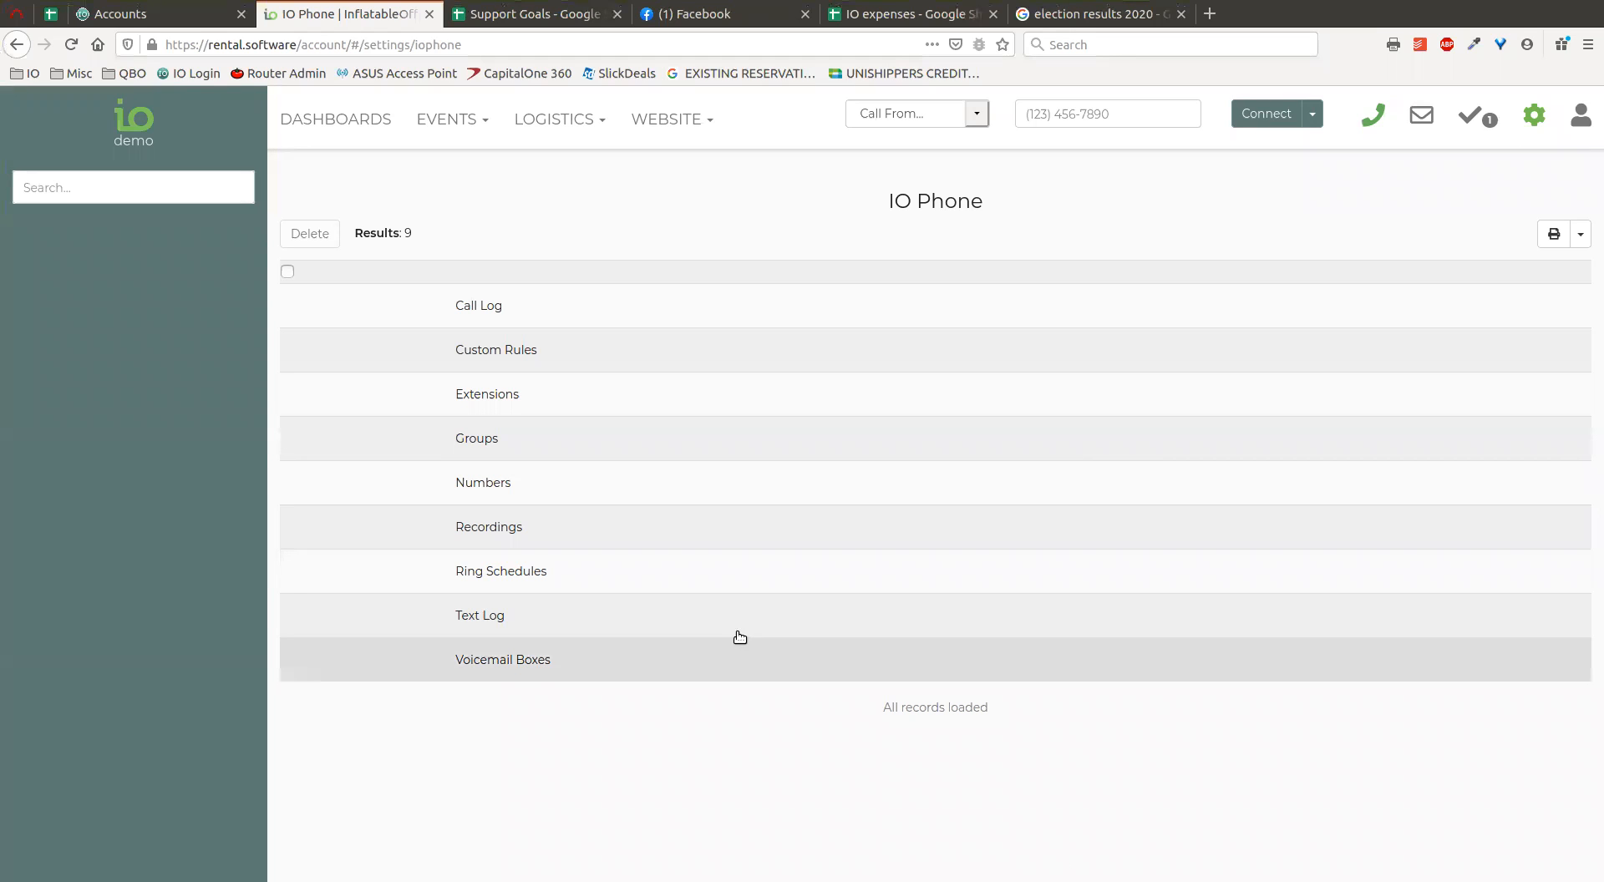
Open the IO Phone Numbers list and the form for adding a new IO phone number
{"action": "left_click", "coordinate": [629, 482]}
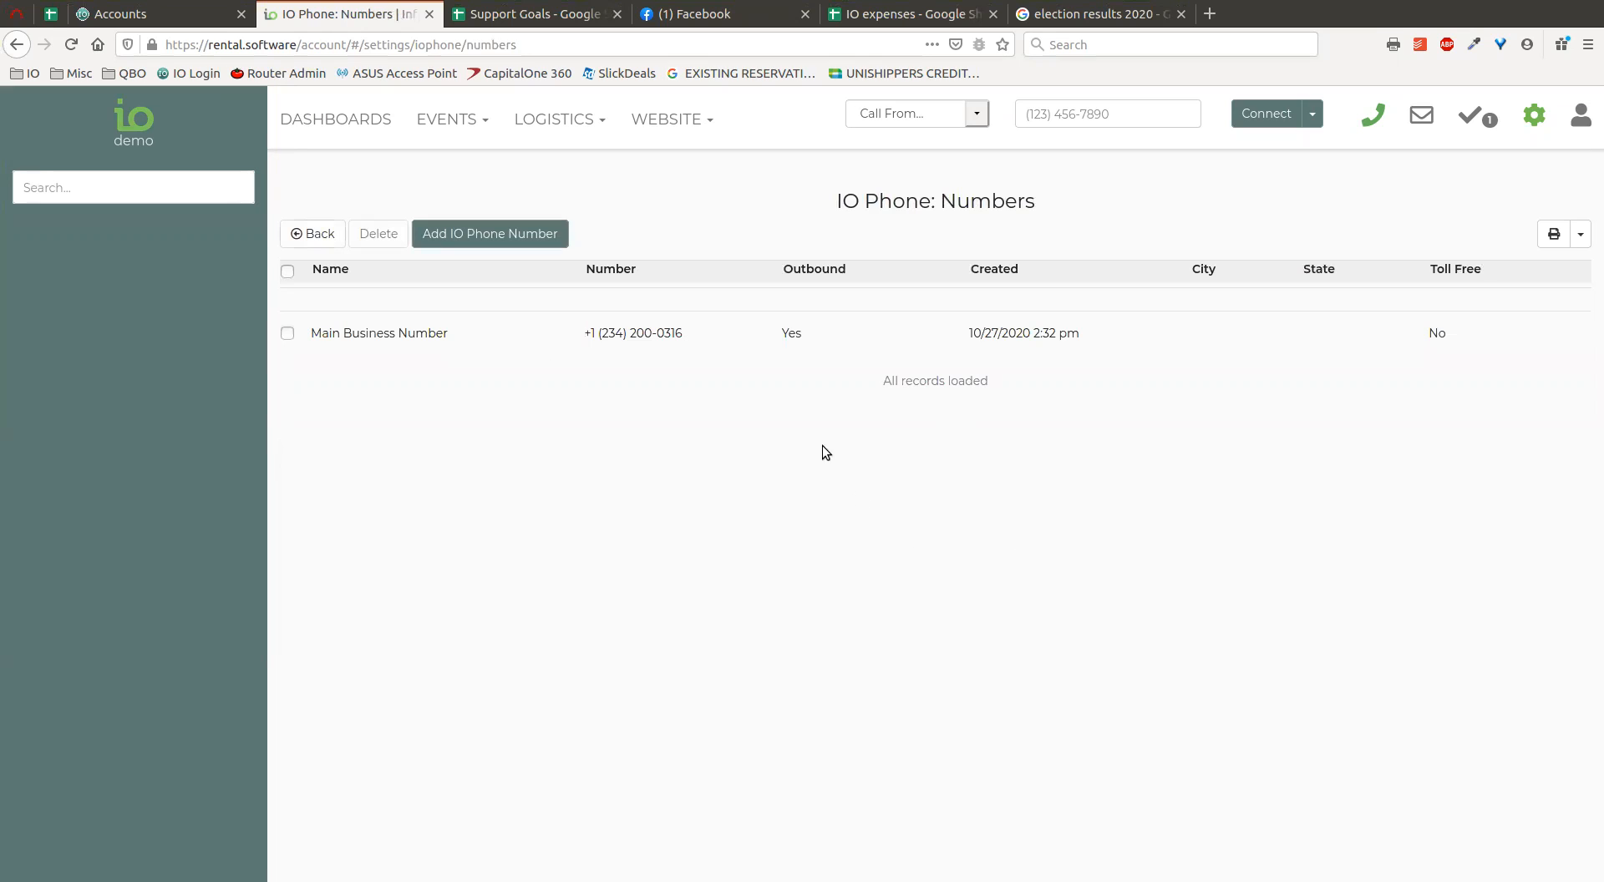
{"action": "left_click", "coordinate": [508, 235]}
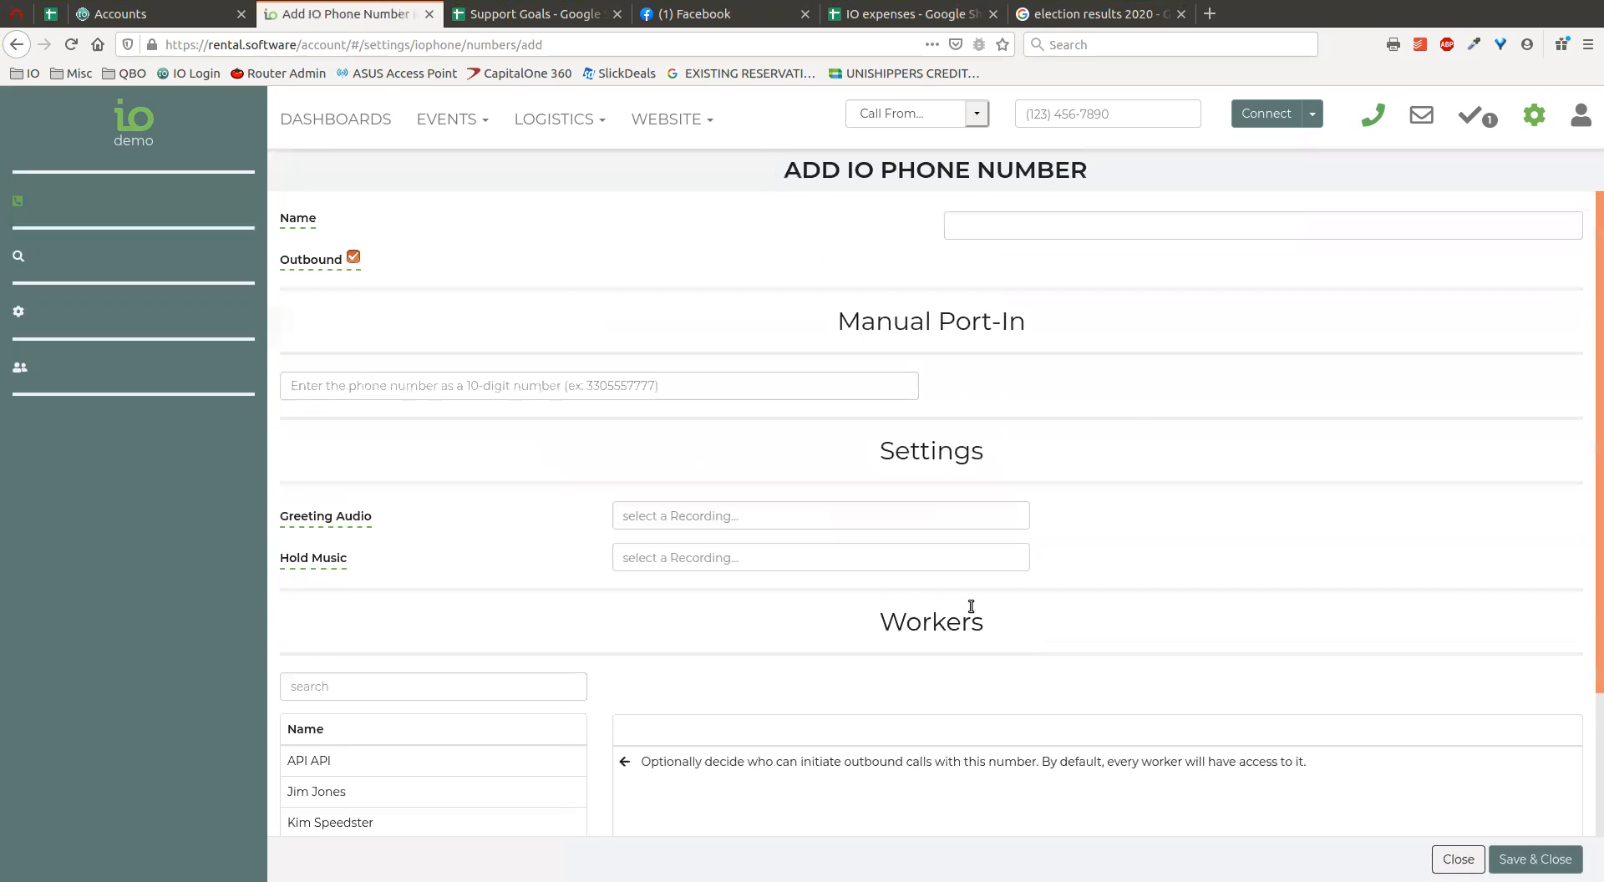
{"action": "left_click", "coordinate": [1008, 225]}
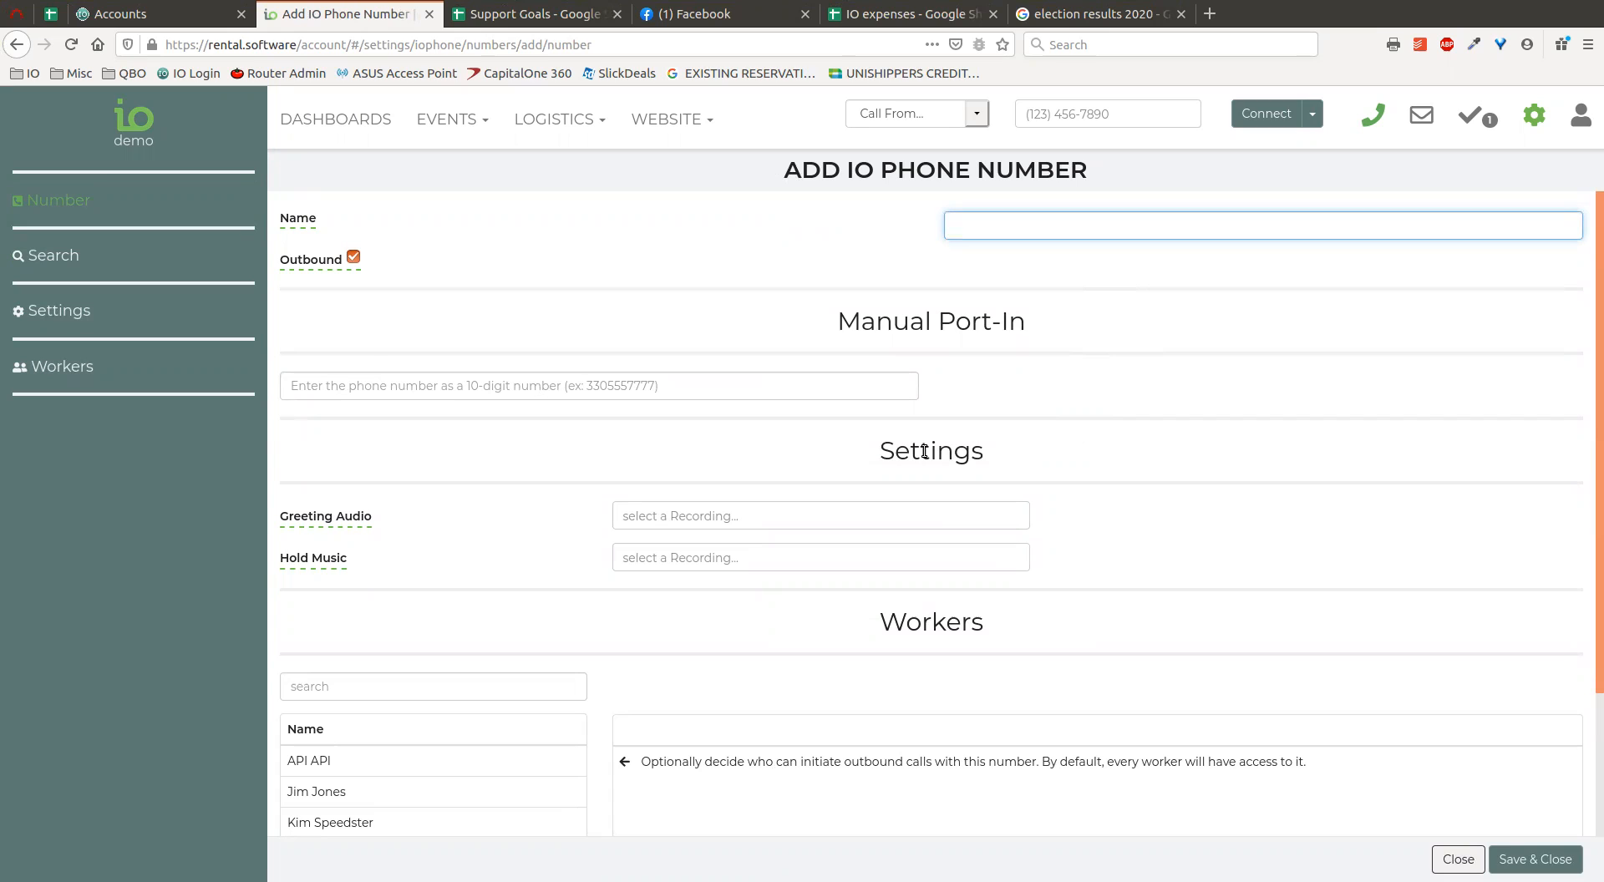
{"action": "mouse_move", "coordinate": [355, 266]}
Examine the connection number choices and the form's outbound, manual port-in, settings and workers sections, and close the form unsaved
{"action": "left_click", "coordinate": [1313, 117]}
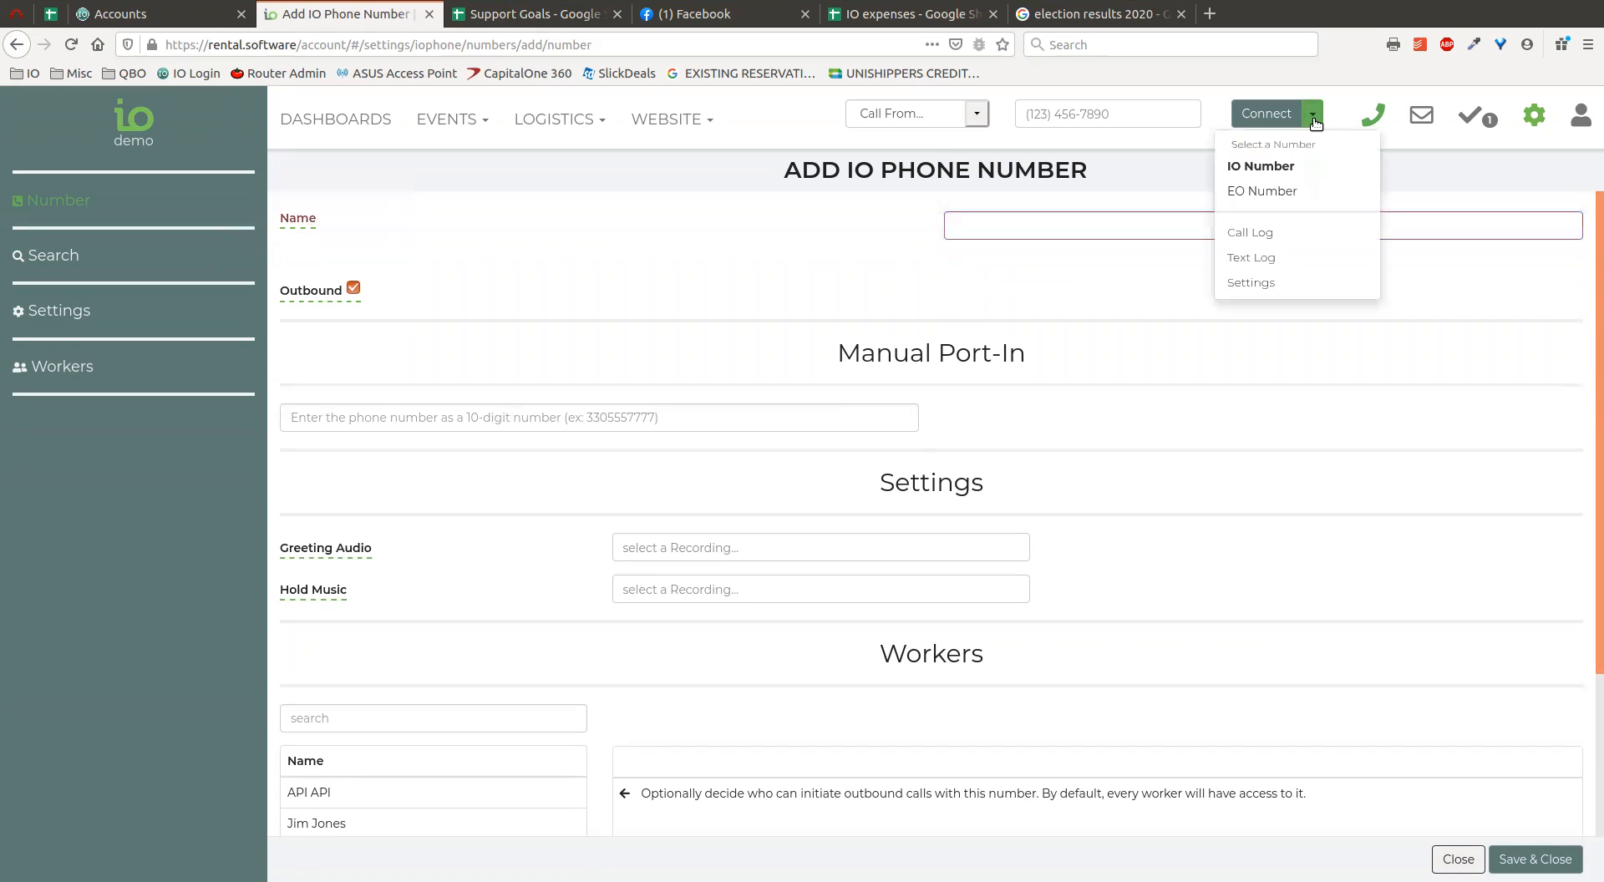
{"action": "left_click", "coordinate": [1290, 174]}
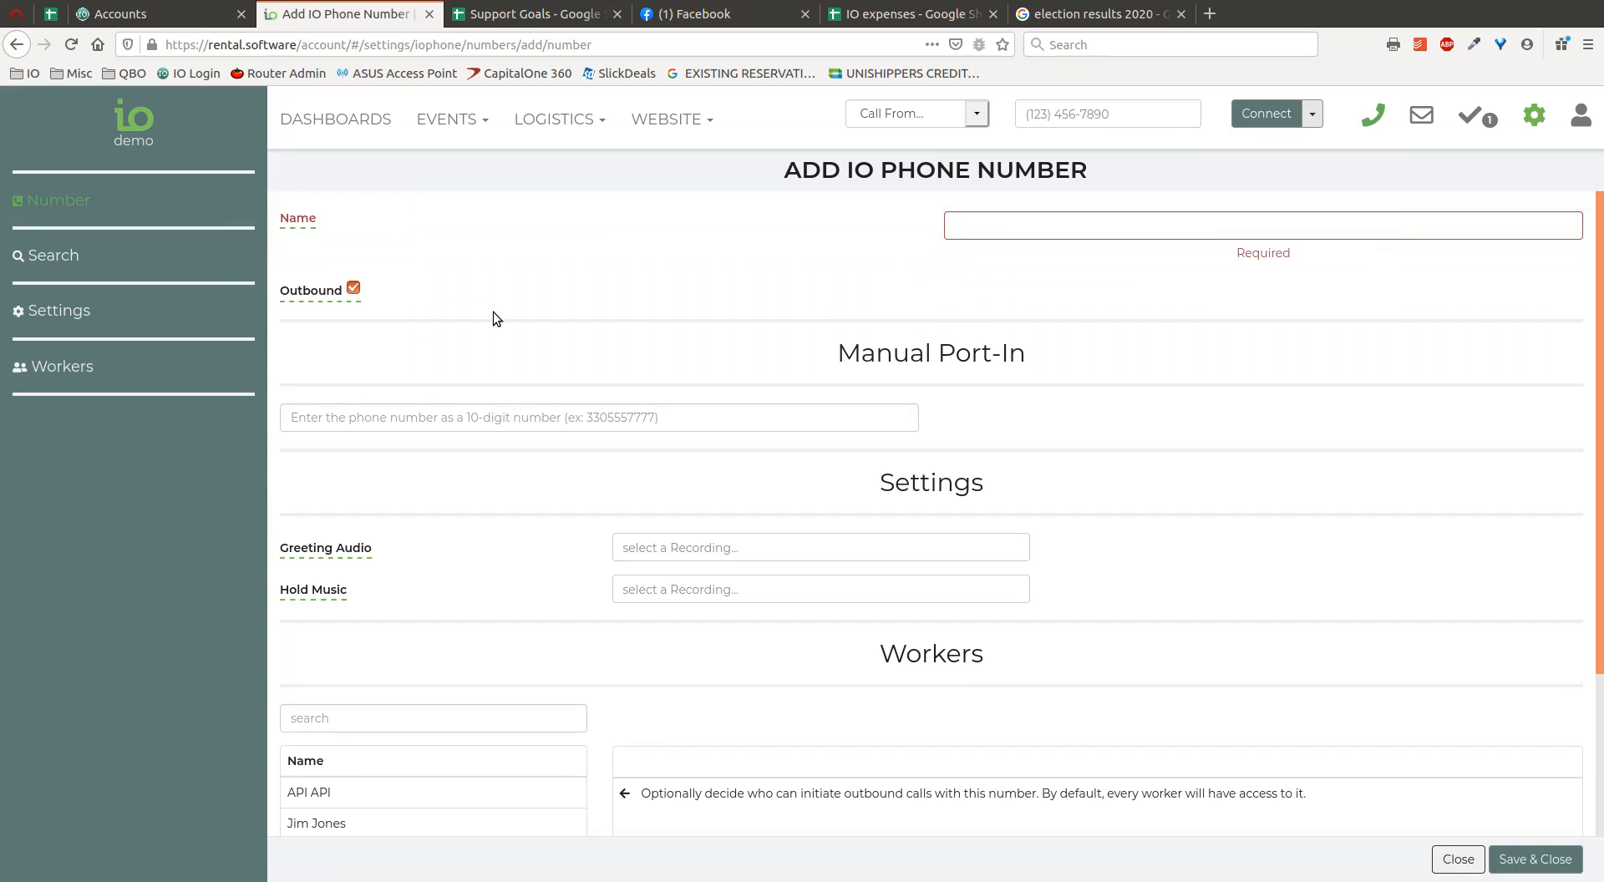
{"action": "mouse_move", "coordinate": [358, 291]}
{"action": "left_click", "coordinate": [991, 228]}
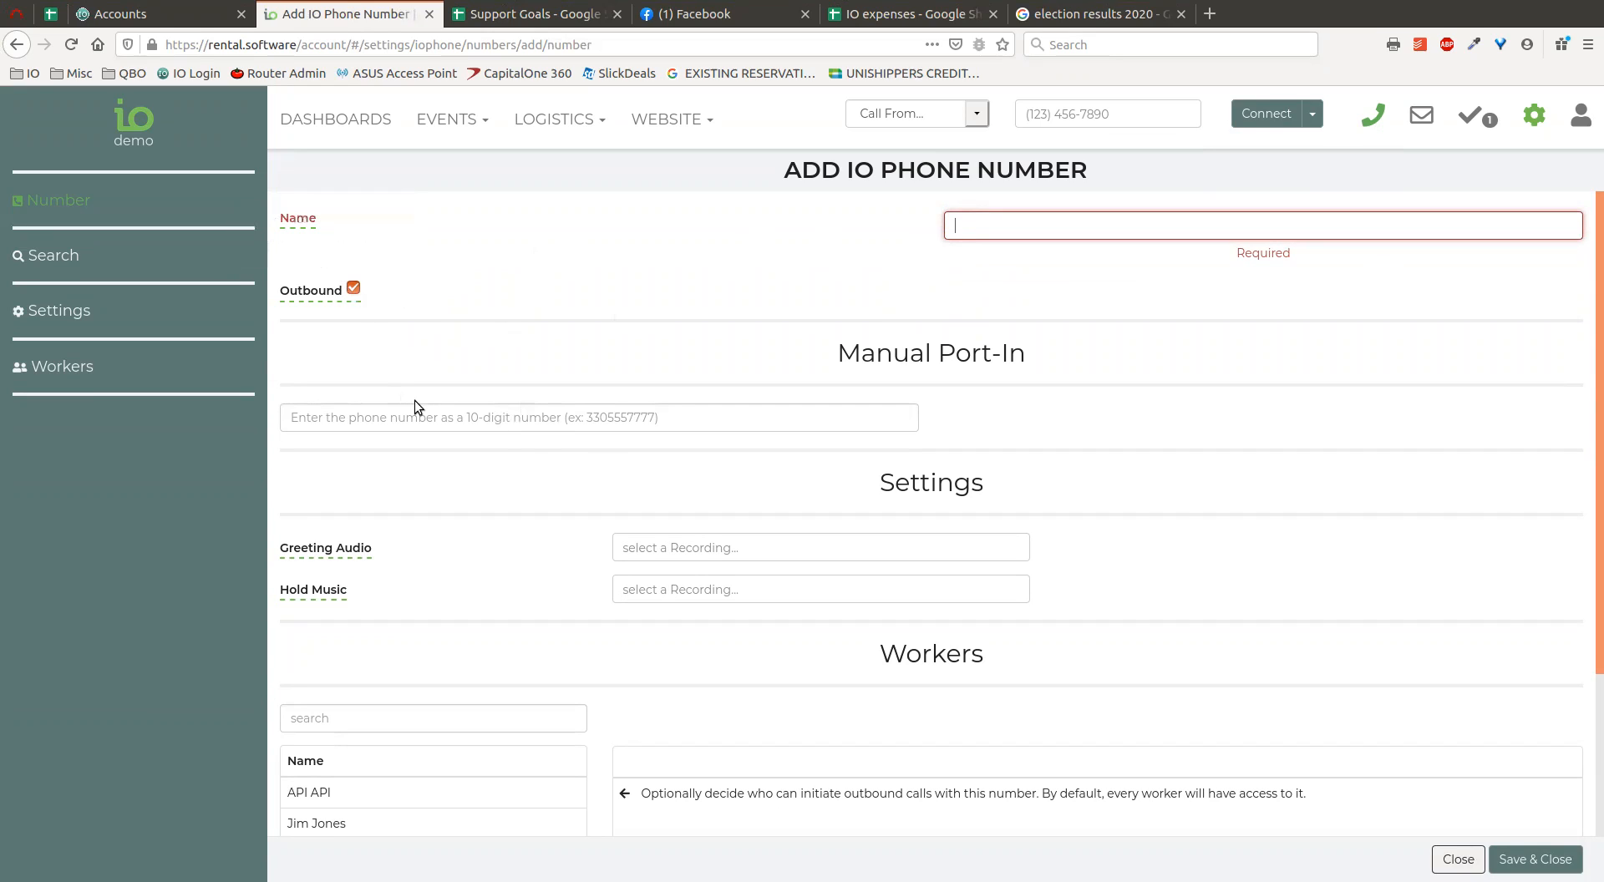
{"action": "left_click", "coordinate": [561, 420]}
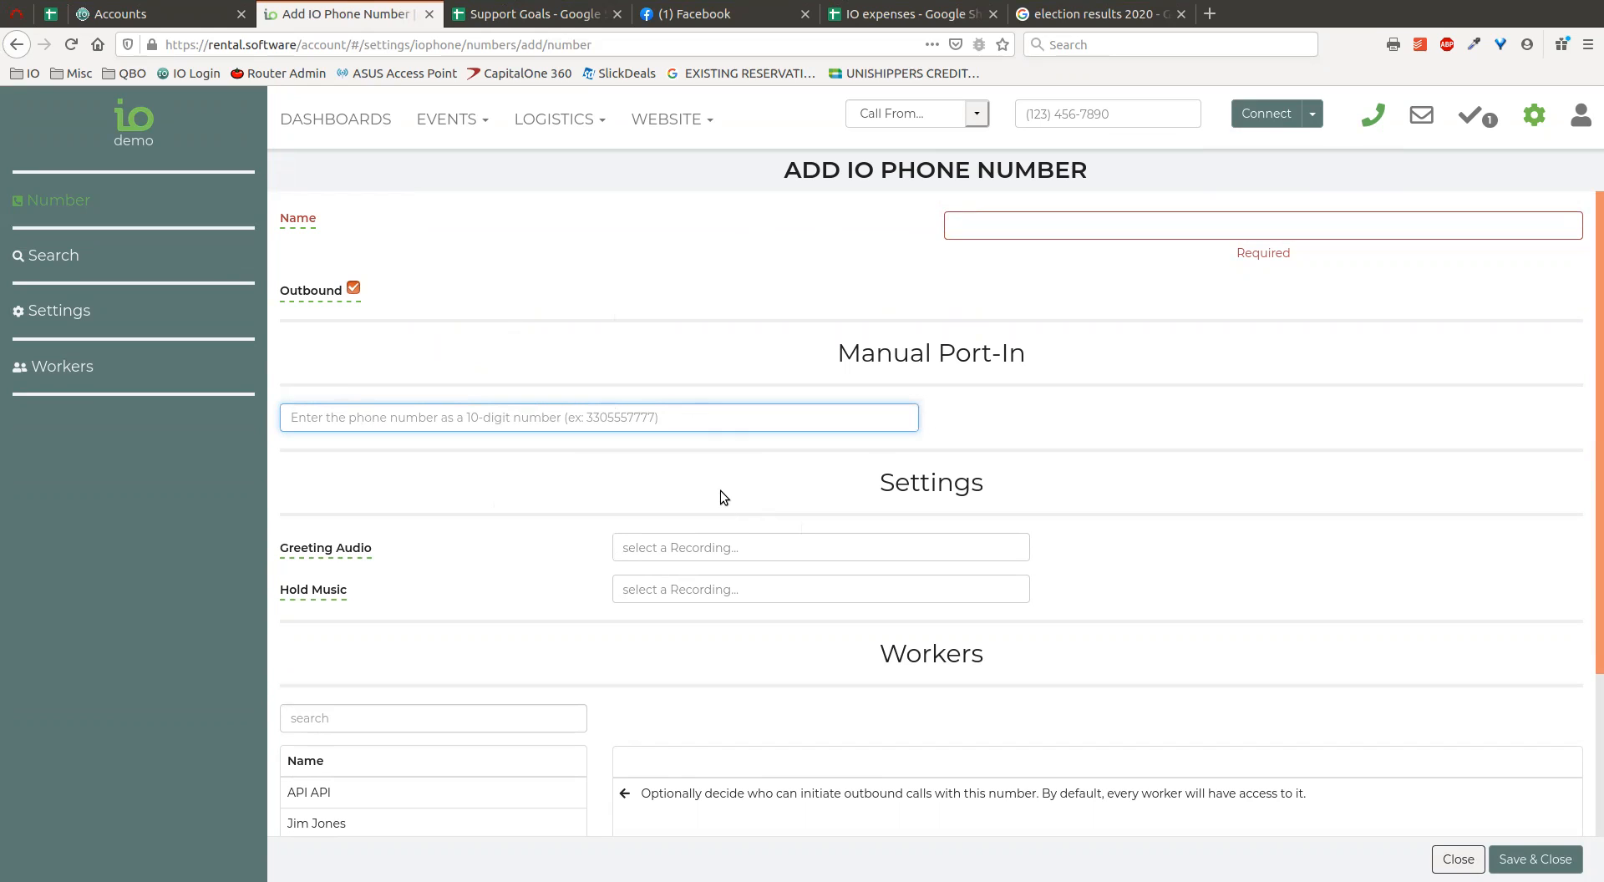
{"action": "scroll", "coordinate": [762, 467], "scroll_direction": "down", "scroll_amount": 1}
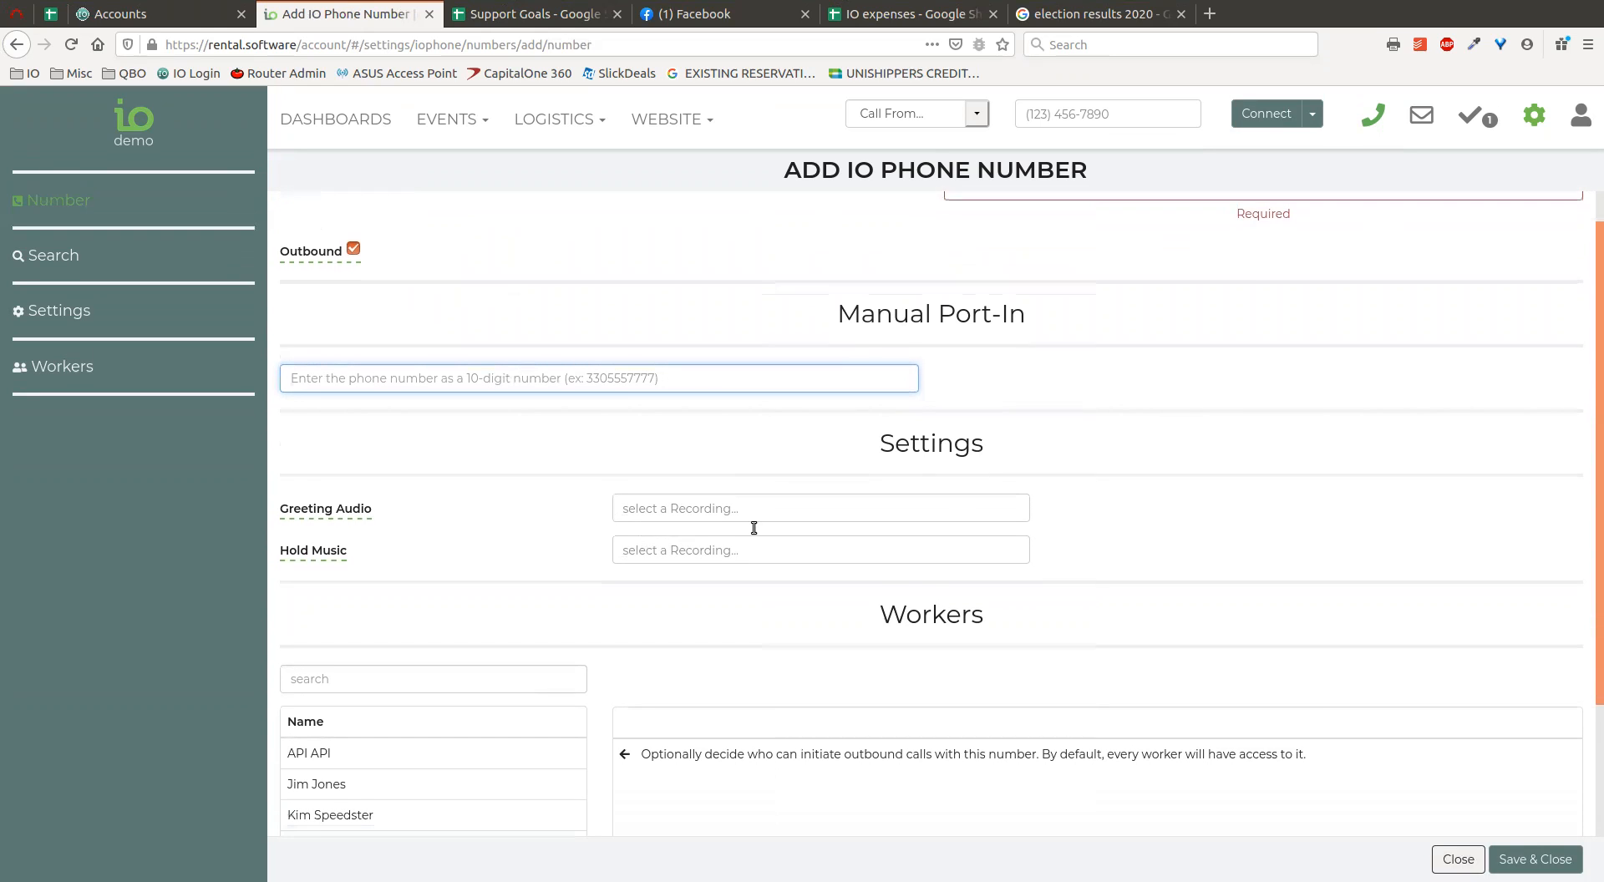
{"action": "scroll", "coordinate": [798, 606], "scroll_direction": "down", "scroll_amount": 1}
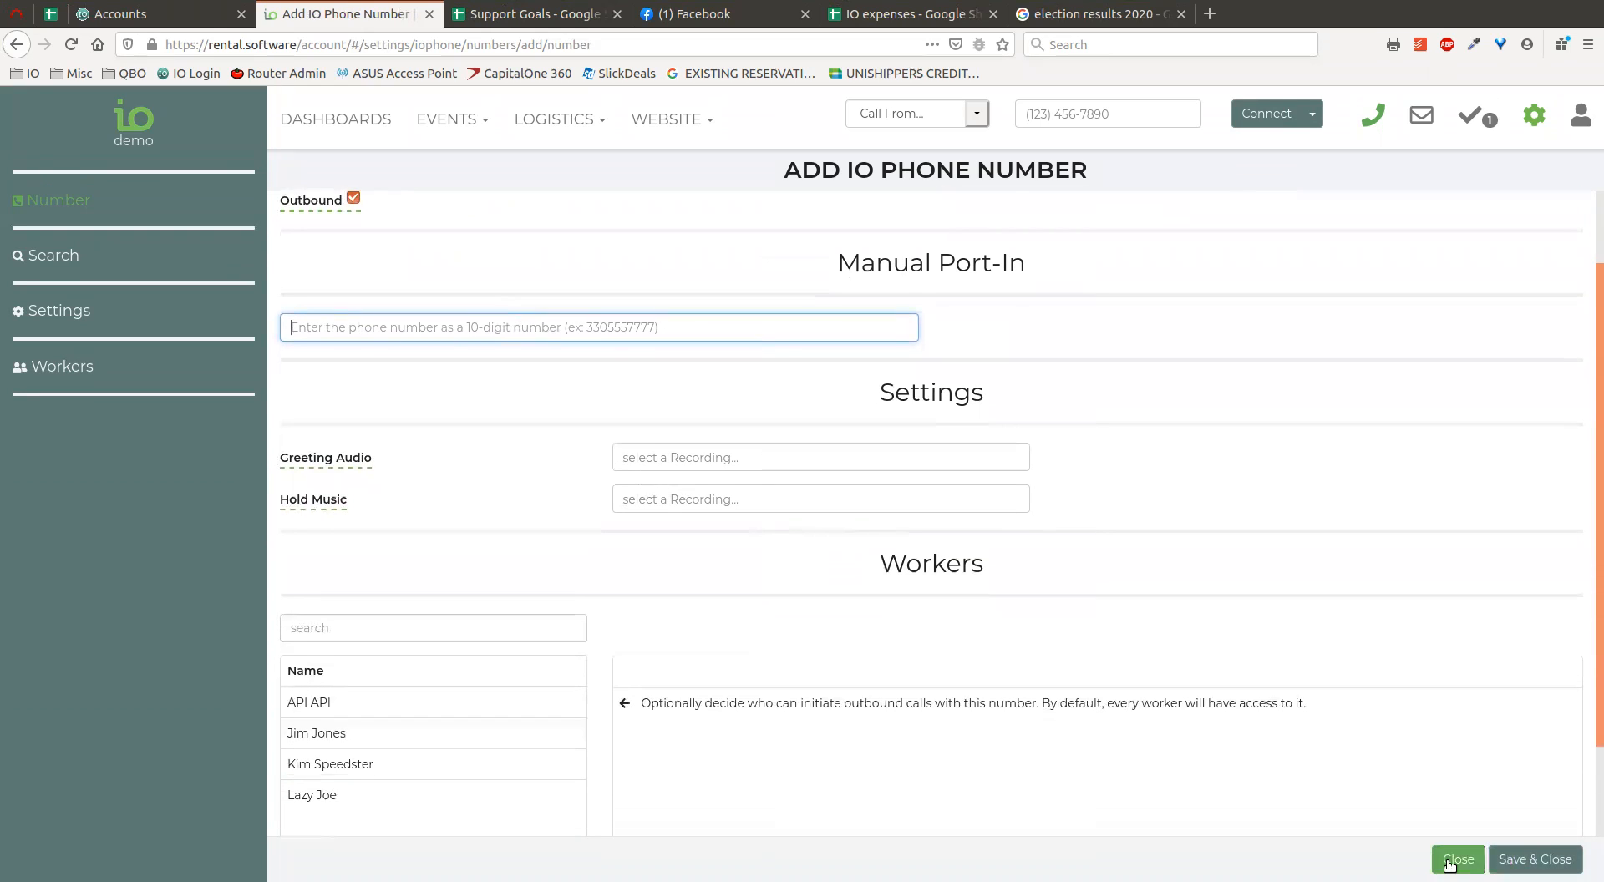
{"action": "left_click", "coordinate": [1455, 860]}
Open the Main Business Number and create a new greeting audio recording with Record as its source
{"action": "left_click", "coordinate": [809, 305]}
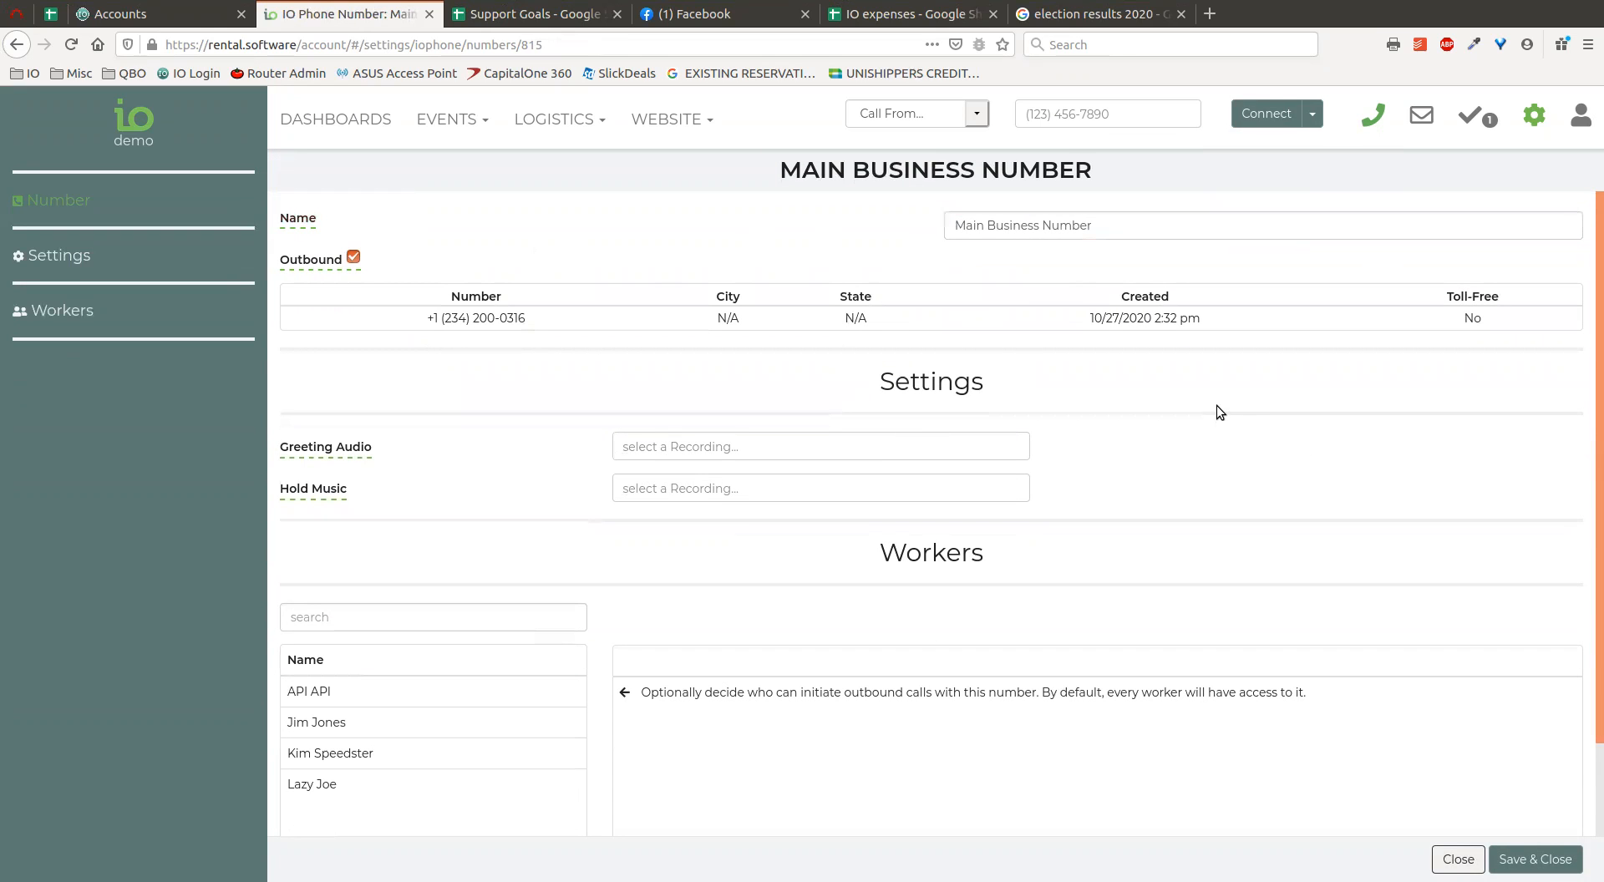
{"action": "left_click", "coordinate": [700, 446]}
{"action": "left_click", "coordinate": [710, 481]}
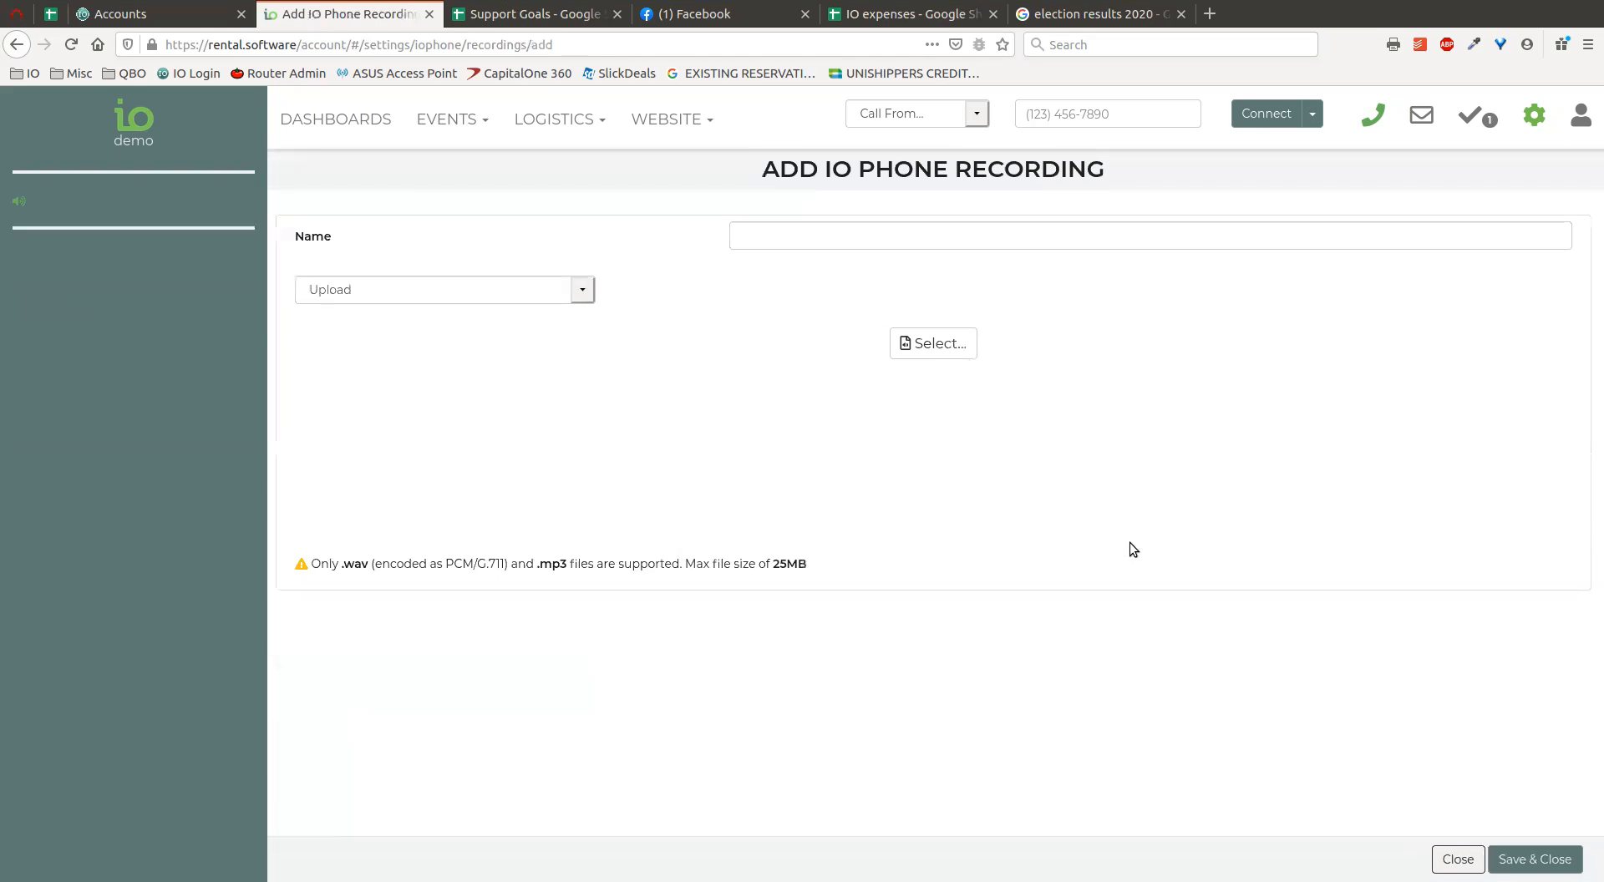
{"action": "left_click", "coordinate": [585, 294]}
{"action": "key", "text": "Down"}
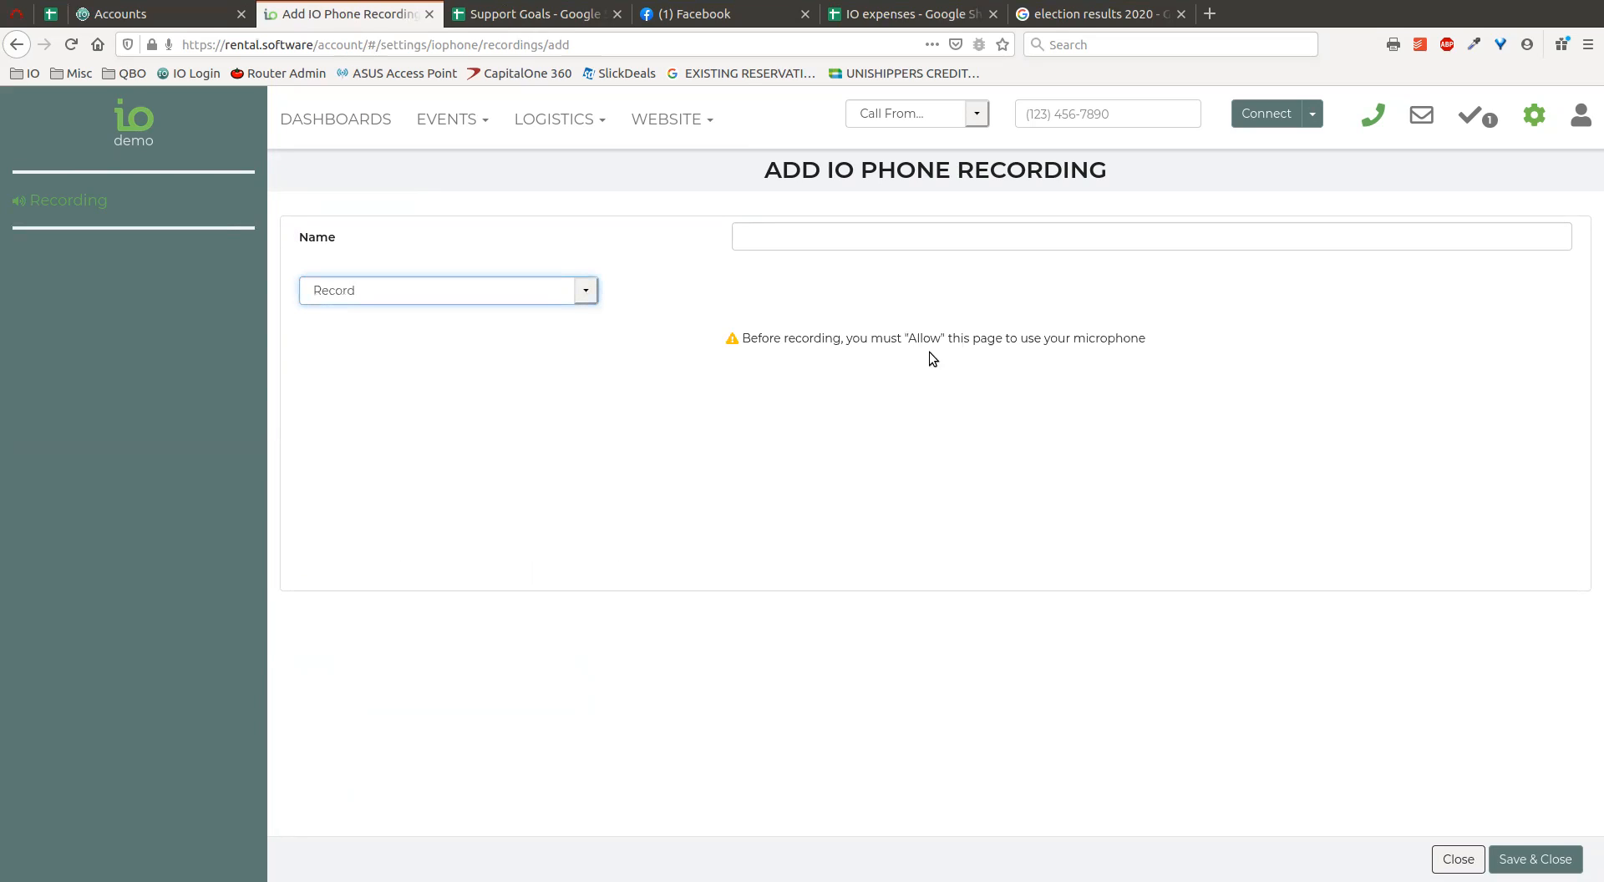
Name the new phone recording "Main Greeting"
{"action": "left_click", "coordinate": [894, 238]}
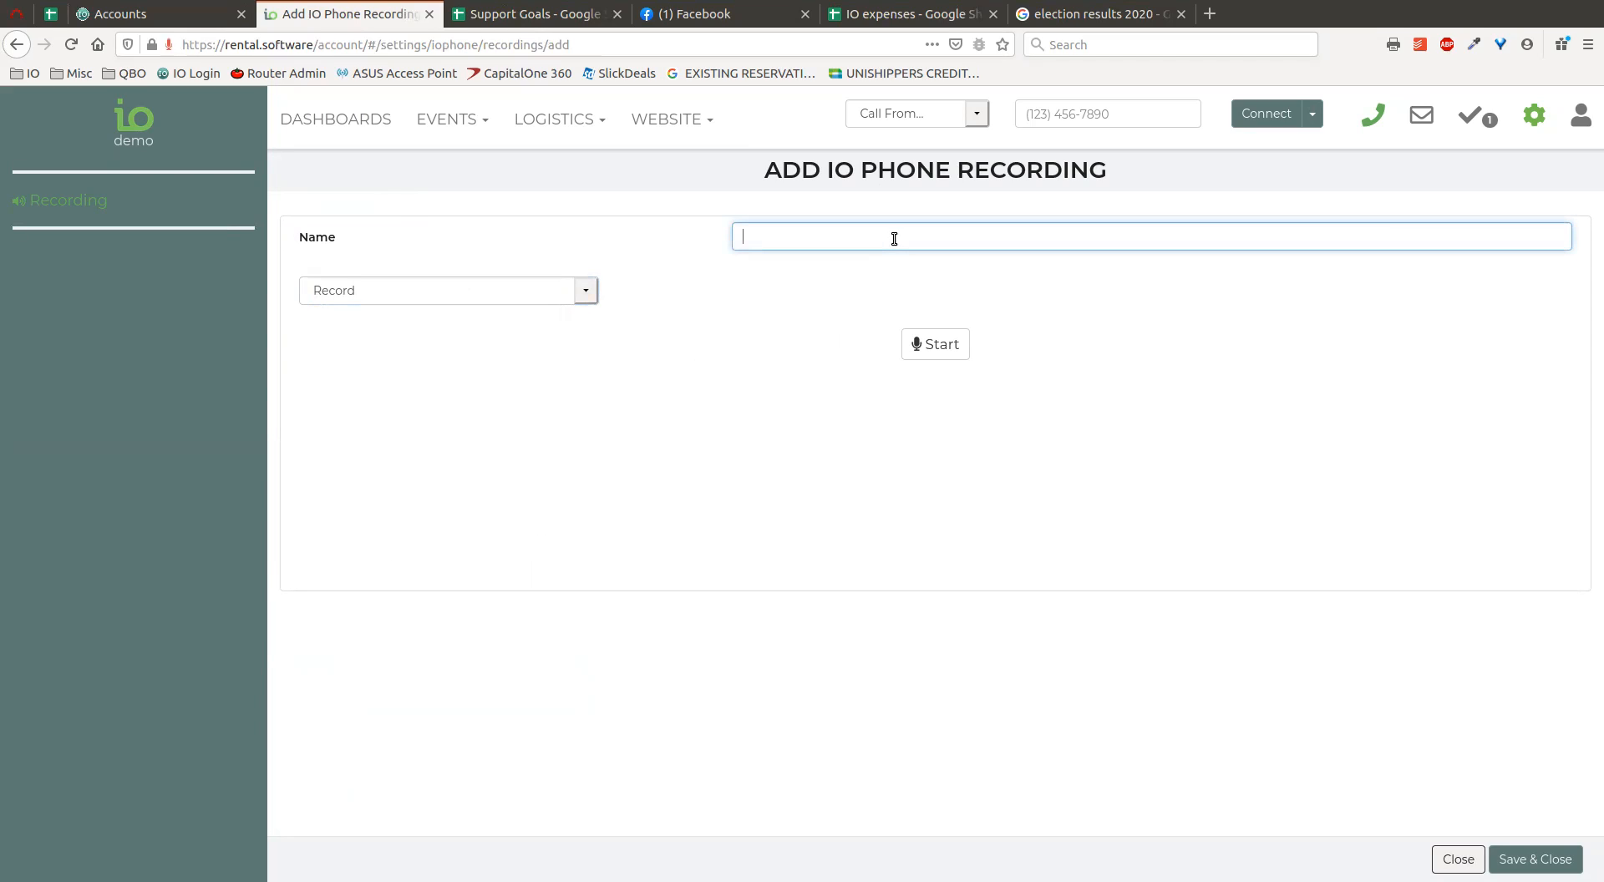
{"action": "type", "text": "Greetin"}
{"action": "key", "text": "BackSpace"}
{"action": "key", "text": "BackSpace"}
{"action": "key", "text": "BackSpace"}
{"action": "key", "text": "BackSpace"}
{"action": "key", "text": "BackSpace"}
{"action": "type", "text": "Main Greeting"}
Record the greeting audio with the microphone, stop the recording and save it
{"action": "left_click", "coordinate": [952, 345]}
{"action": "left_click", "coordinate": [938, 344]}
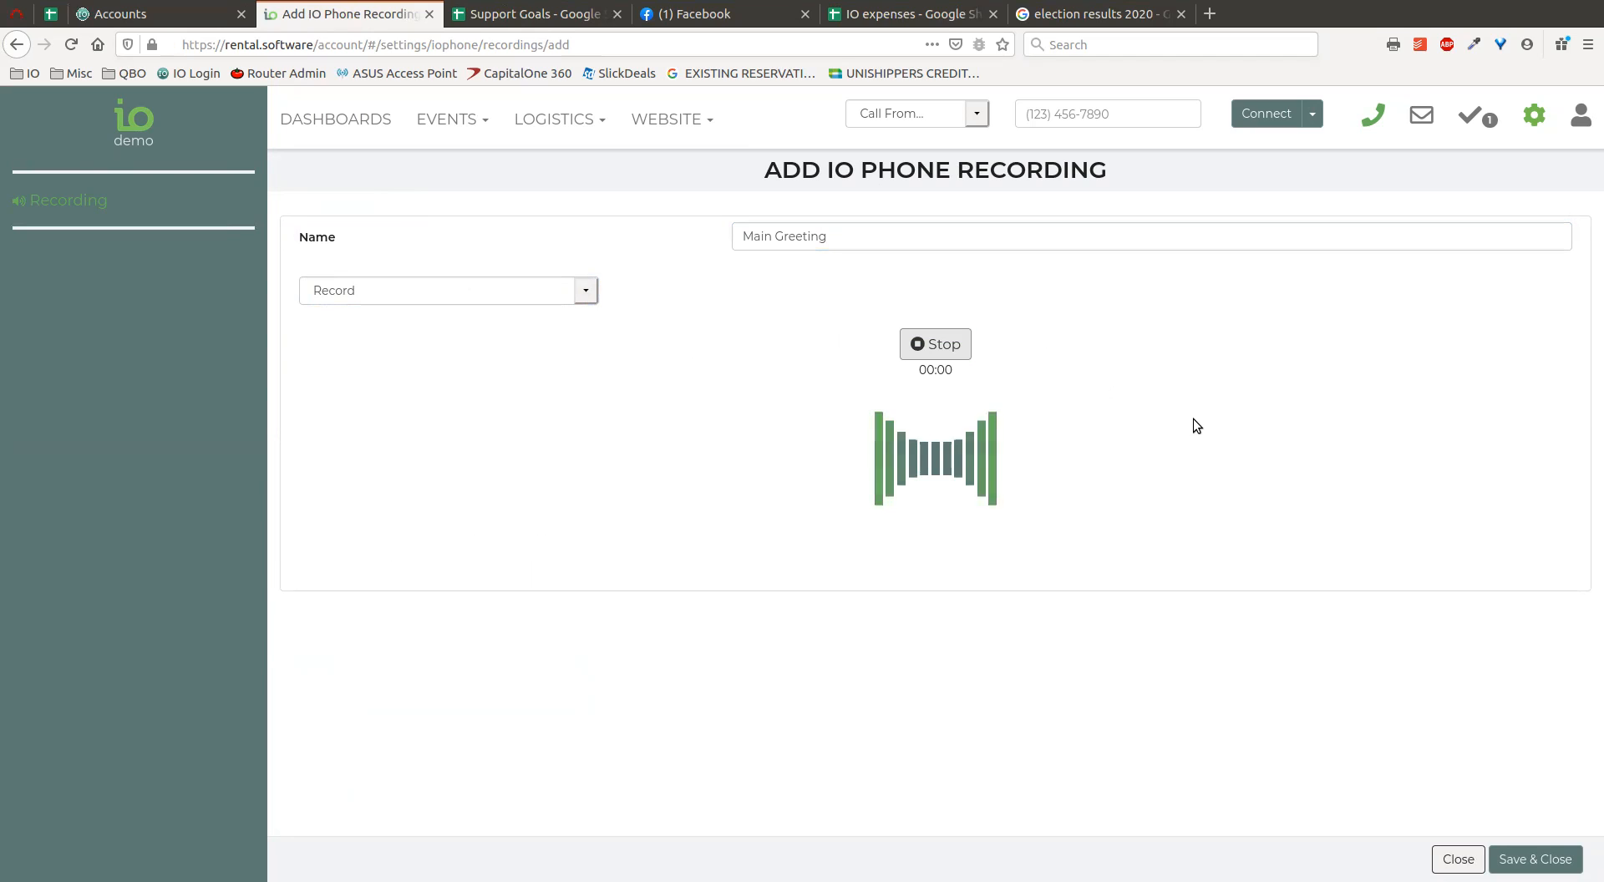
{"action": "left_click", "coordinate": [951, 345]}
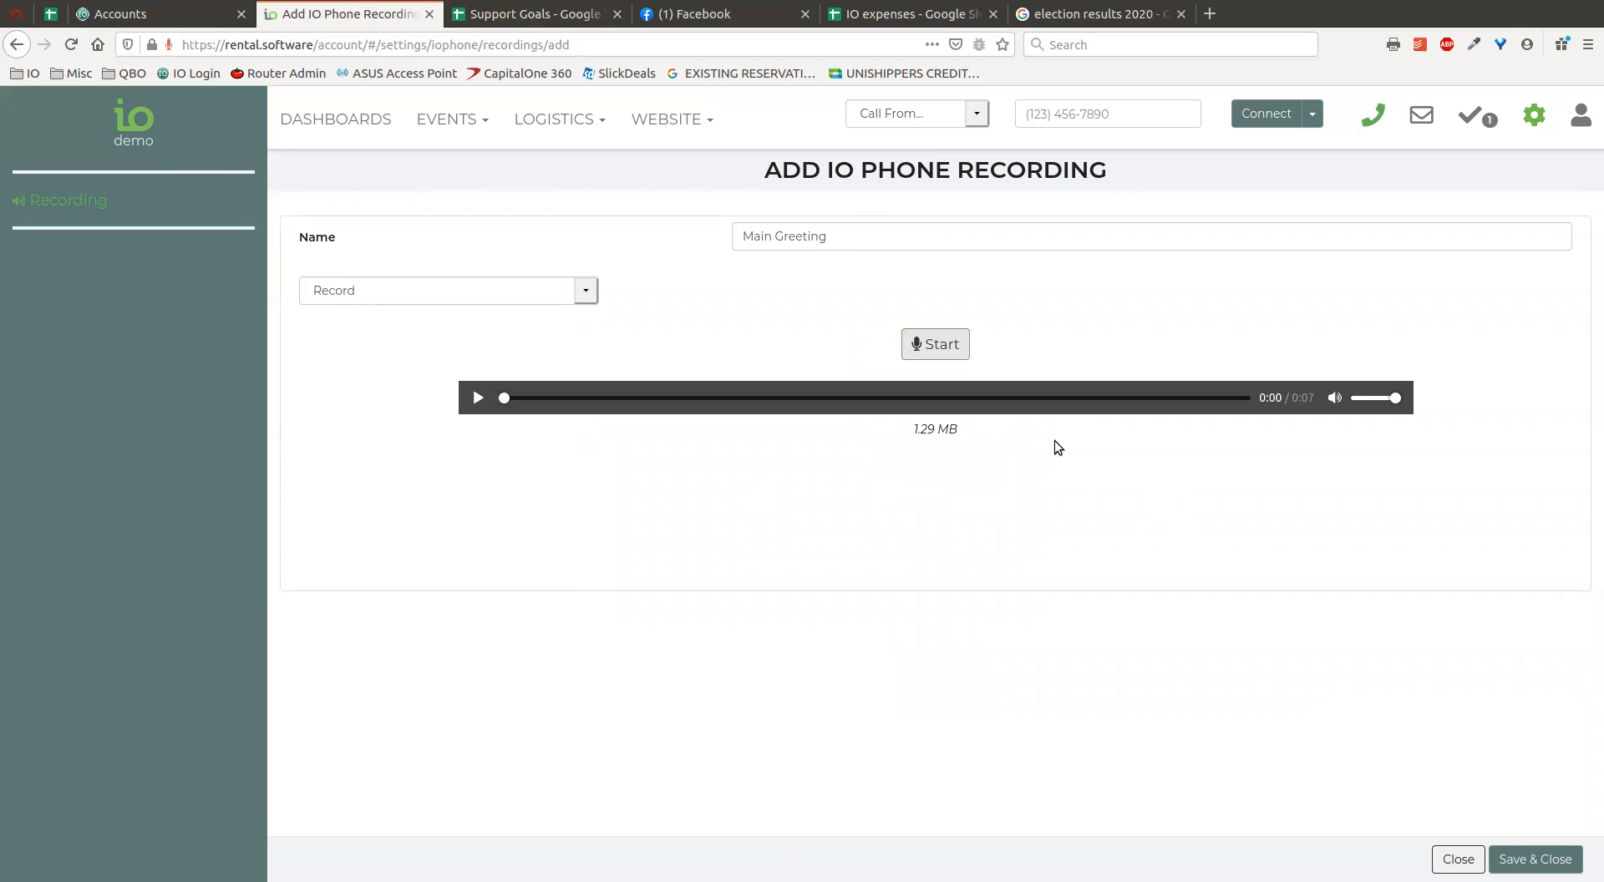
{"action": "left_click", "coordinate": [1568, 869]}
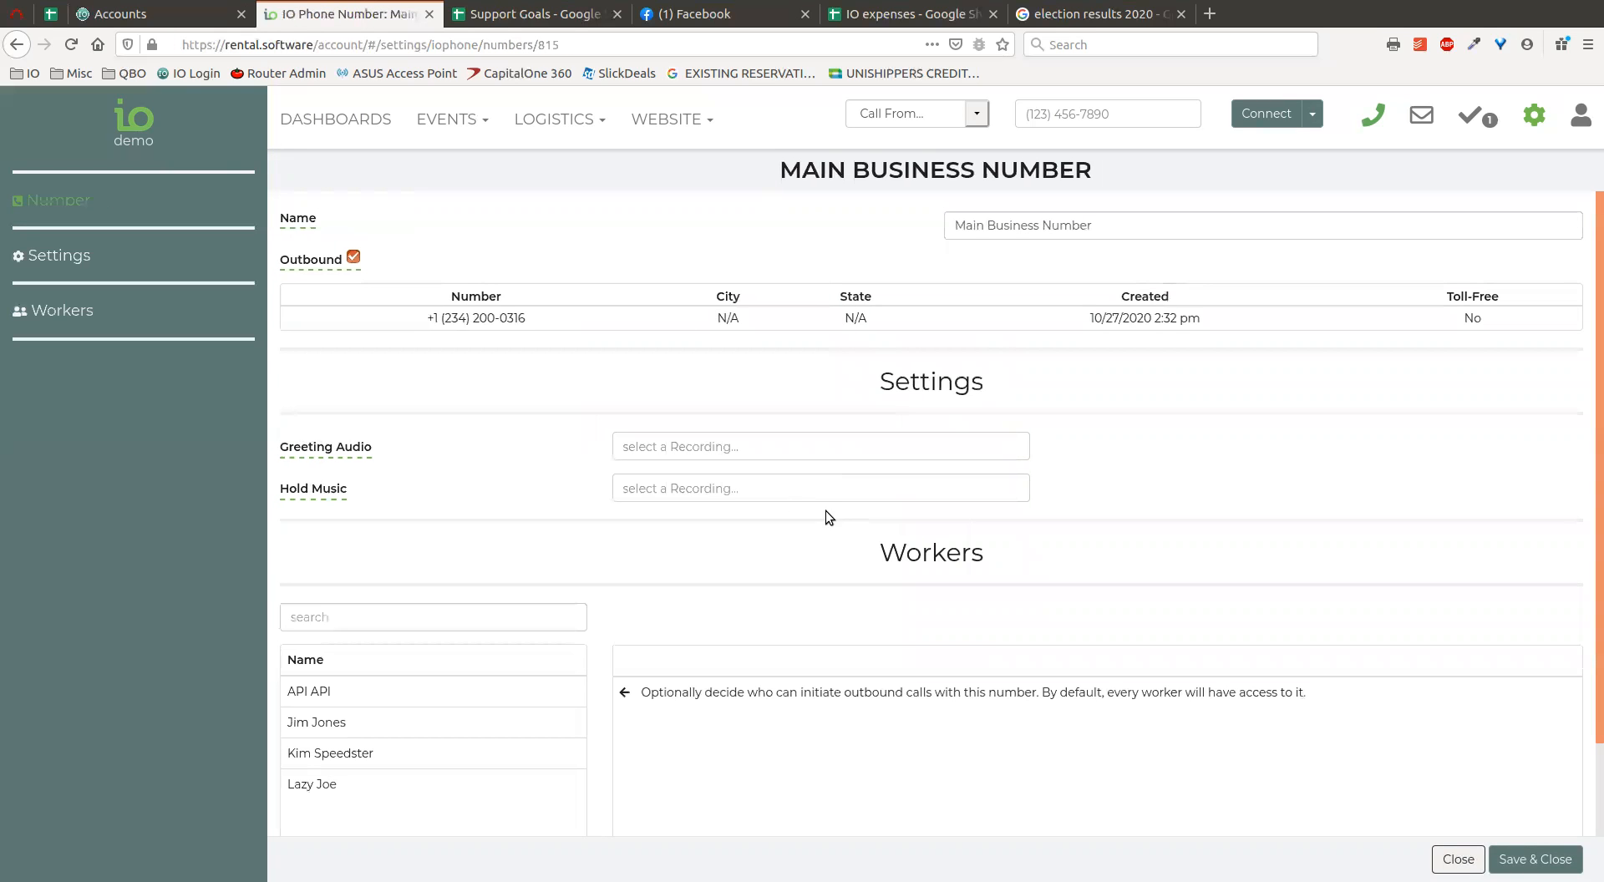
Choose the Main Greeting recording as the greeting audio of the Main Business Number
{"action": "left_click", "coordinate": [718, 444]}
{"action": "left_click", "coordinate": [692, 525]}
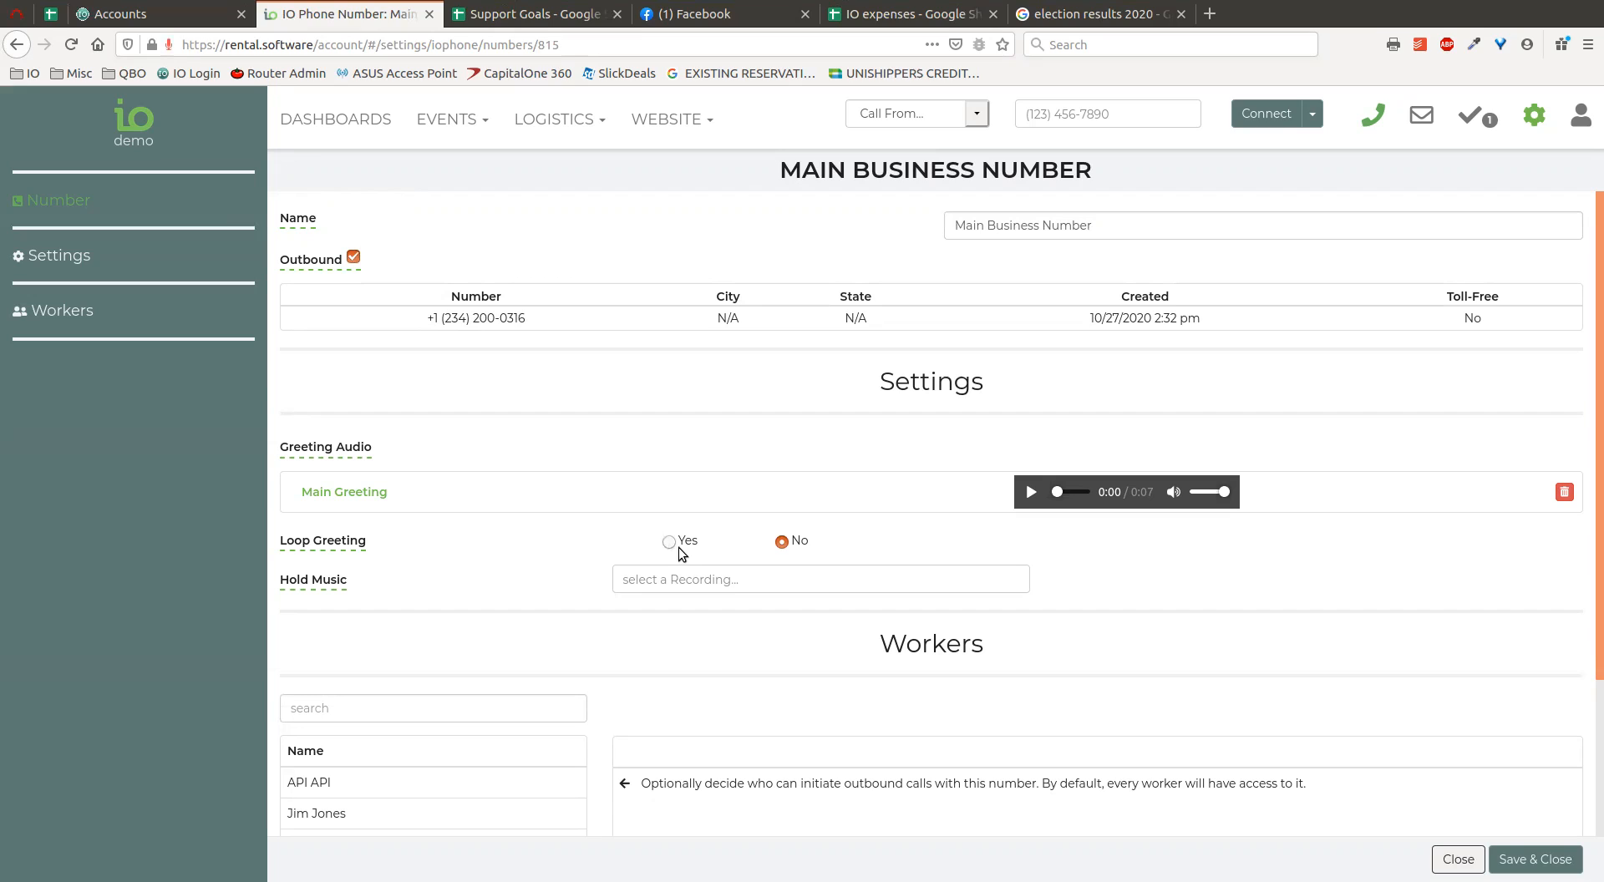
Try Loop Greeting with Yes, check the hold music choices, and set Loop Greeting back to No
{"action": "left_click", "coordinate": [670, 543]}
{"action": "left_click", "coordinate": [690, 585]}
{"action": "left_click", "coordinate": [927, 593]}
{"action": "left_click", "coordinate": [800, 590]}
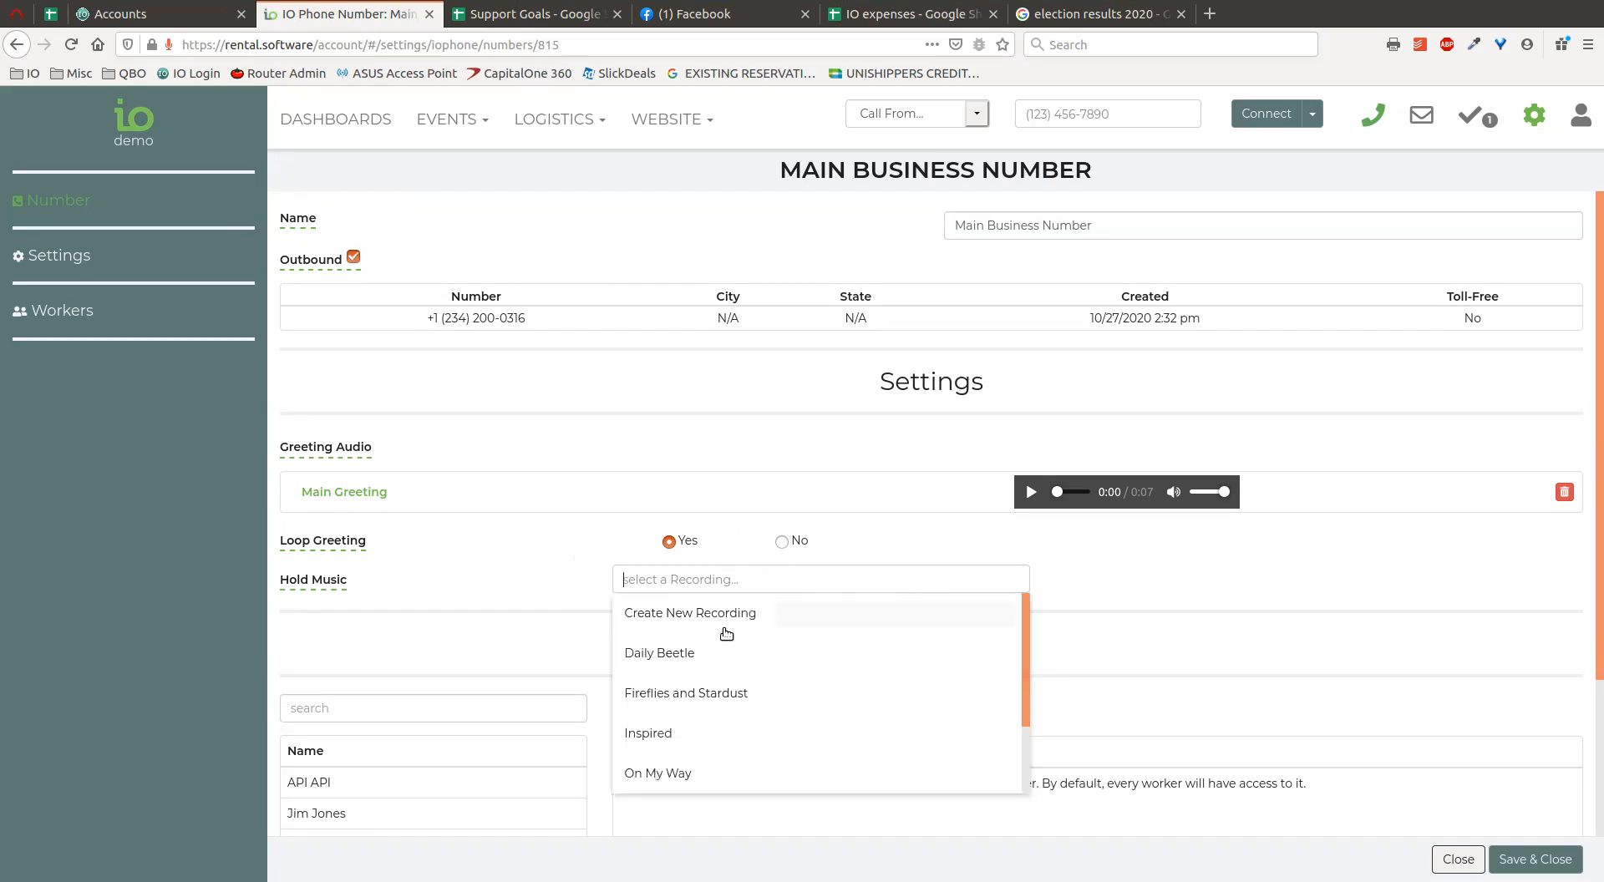
{"action": "left_click", "coordinate": [791, 564]}
{"action": "left_click", "coordinate": [781, 541]}
Review the recordings available as hold music and leave the hold music unassigned
{"action": "left_click", "coordinate": [763, 585]}
{"action": "scroll", "coordinate": [766, 731], "scroll_direction": "down", "scroll_amount": 2}
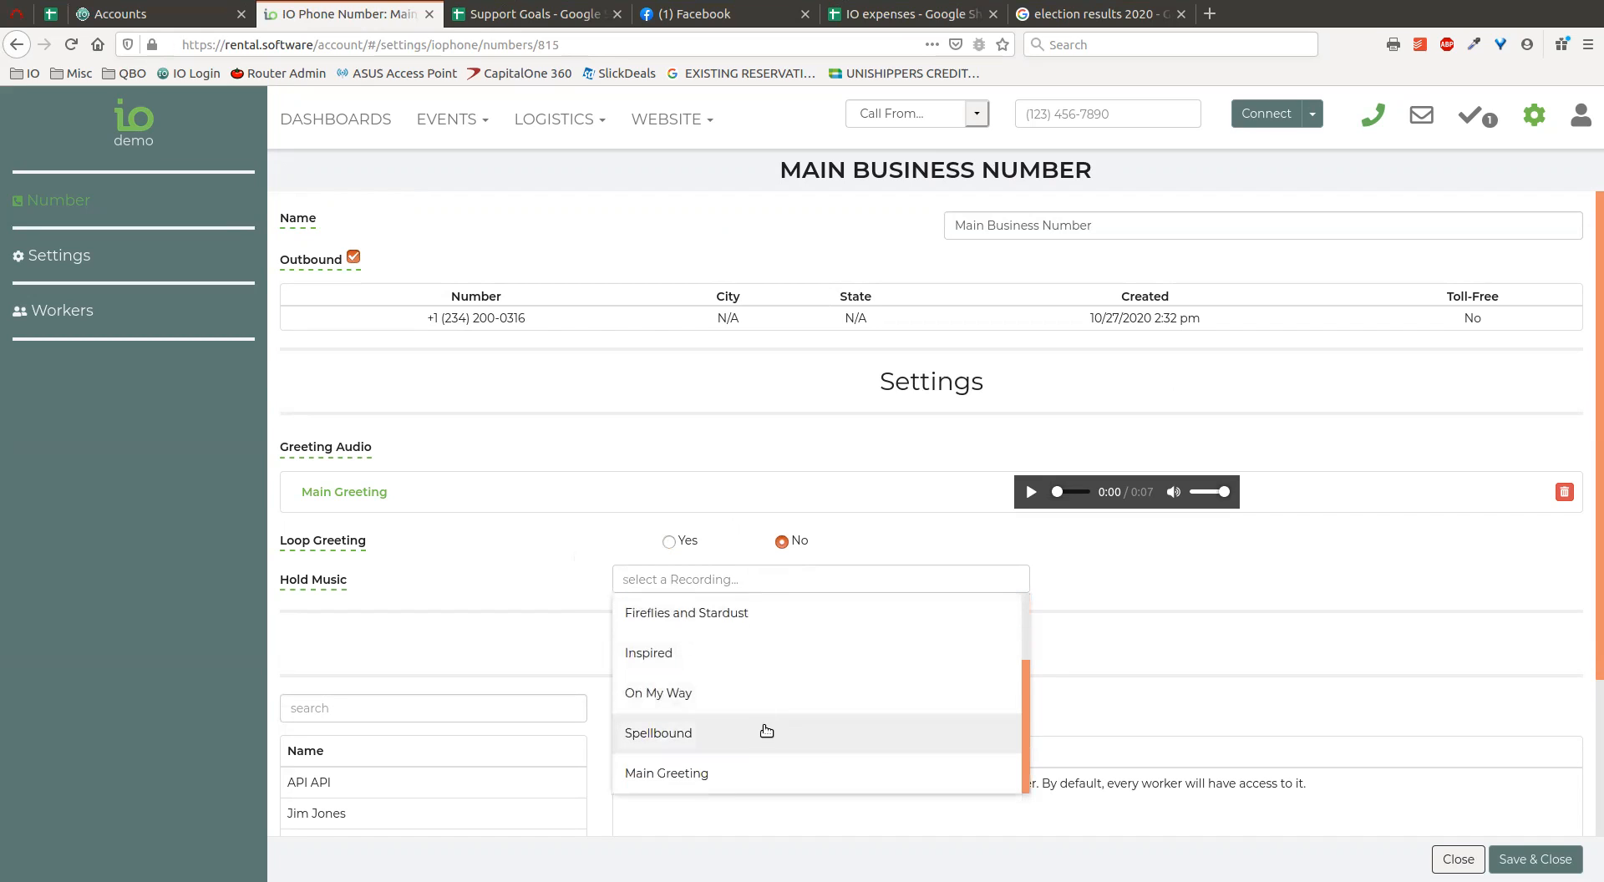
{"action": "scroll", "coordinate": [768, 717], "scroll_direction": "up", "scroll_amount": 2}
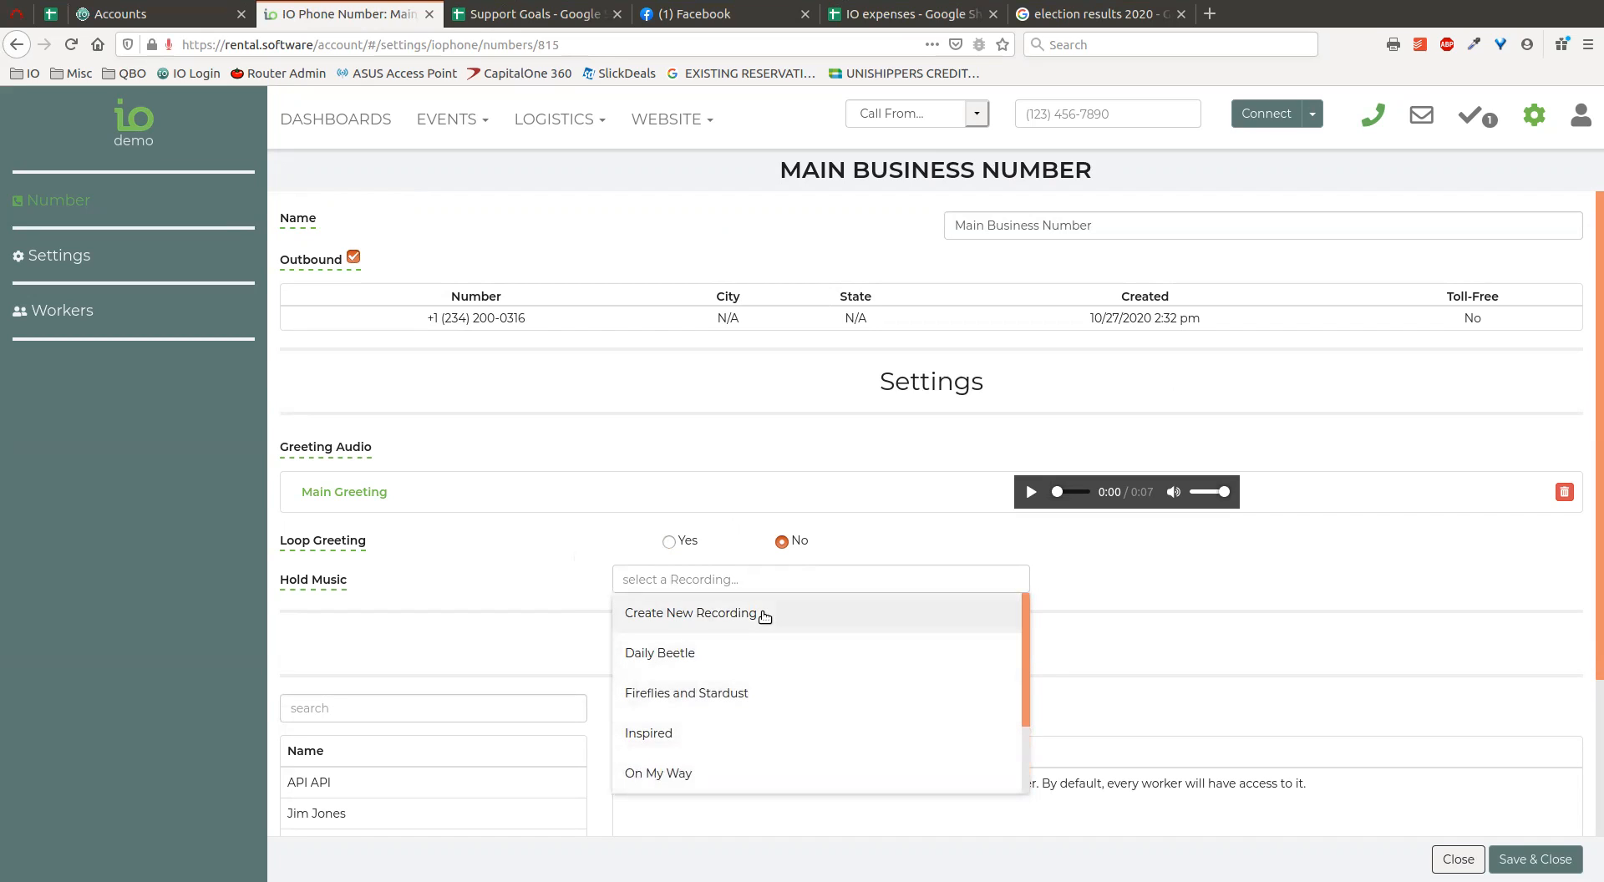
{"action": "left_click", "coordinate": [965, 544]}
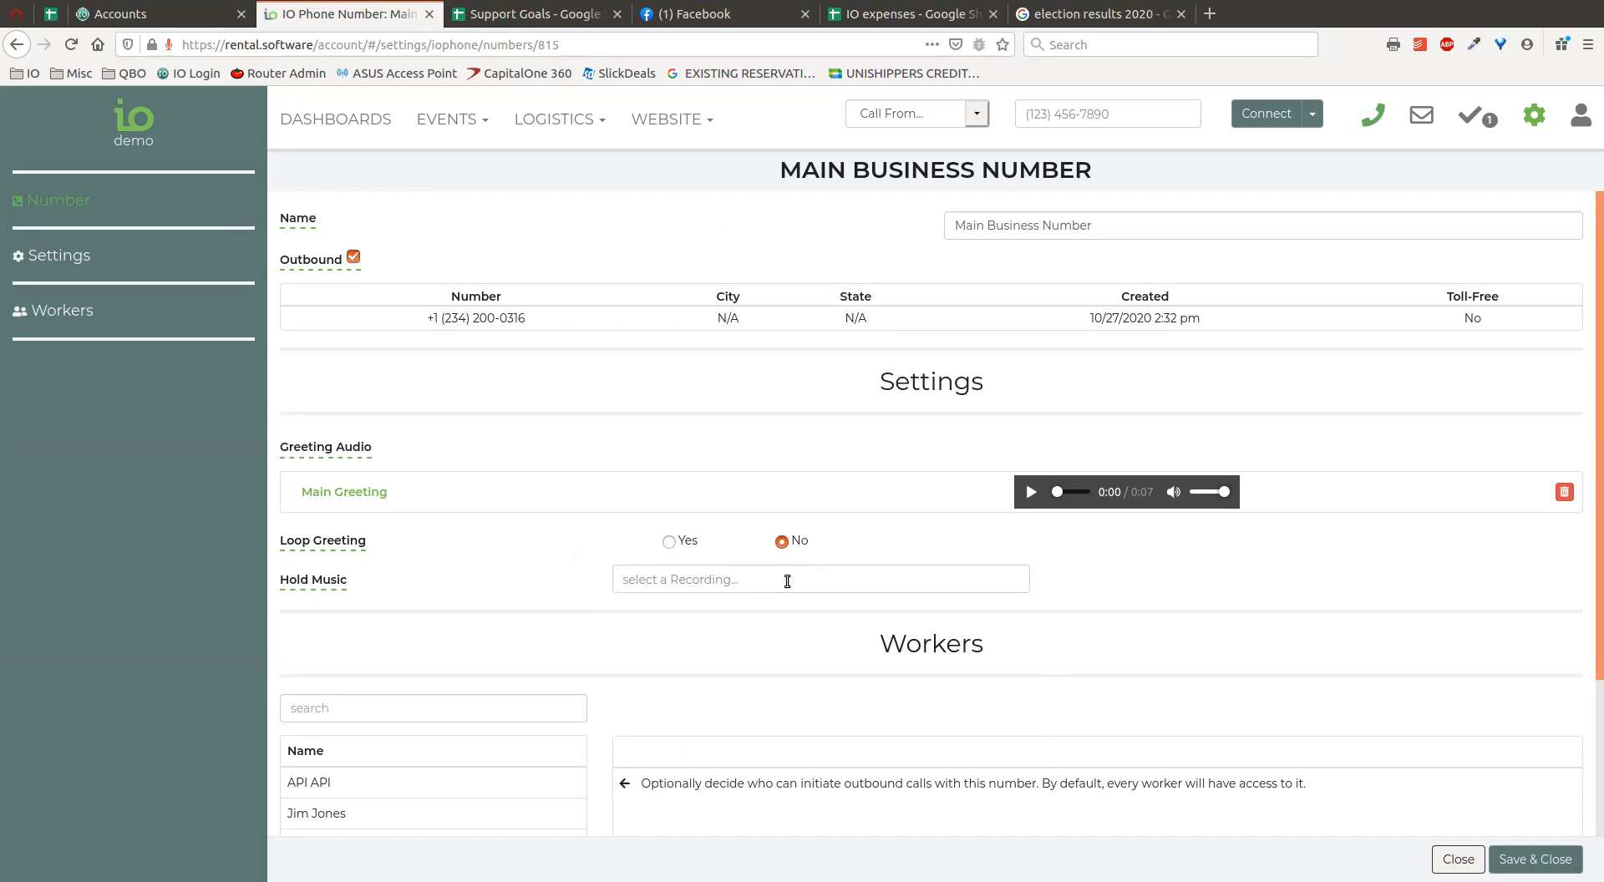
Add the second listed worker to those allowed to make outbound calls with this number
{"action": "scroll", "coordinate": [1054, 557], "scroll_direction": "down", "scroll_amount": 3}
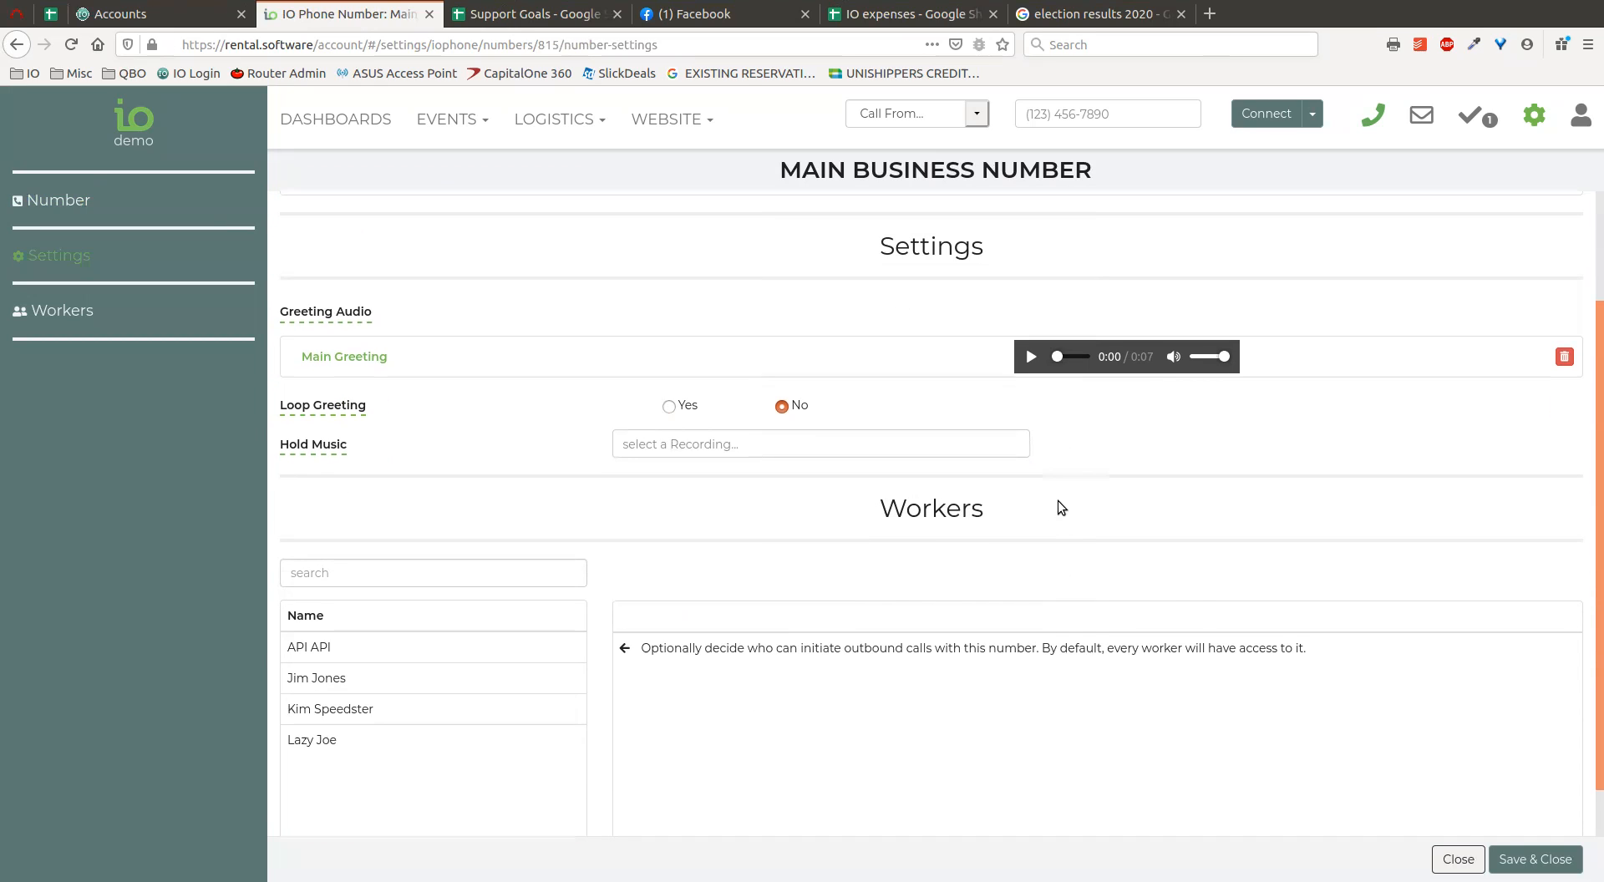
{"action": "scroll", "coordinate": [1057, 500], "scroll_direction": "down", "scroll_amount": 1}
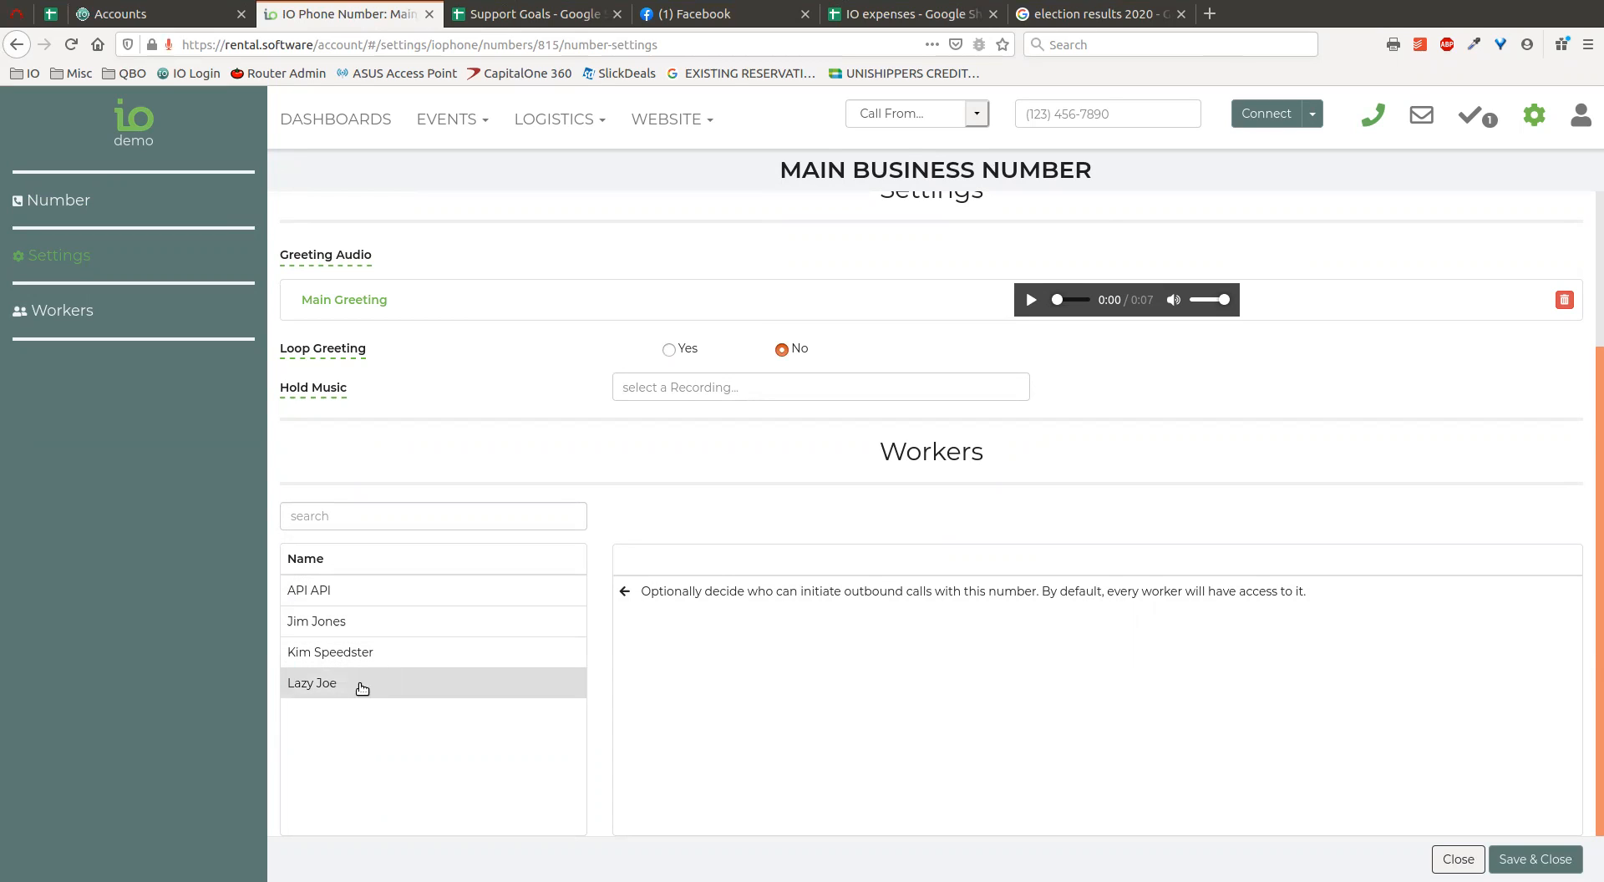
{"action": "left_click", "coordinate": [420, 630]}
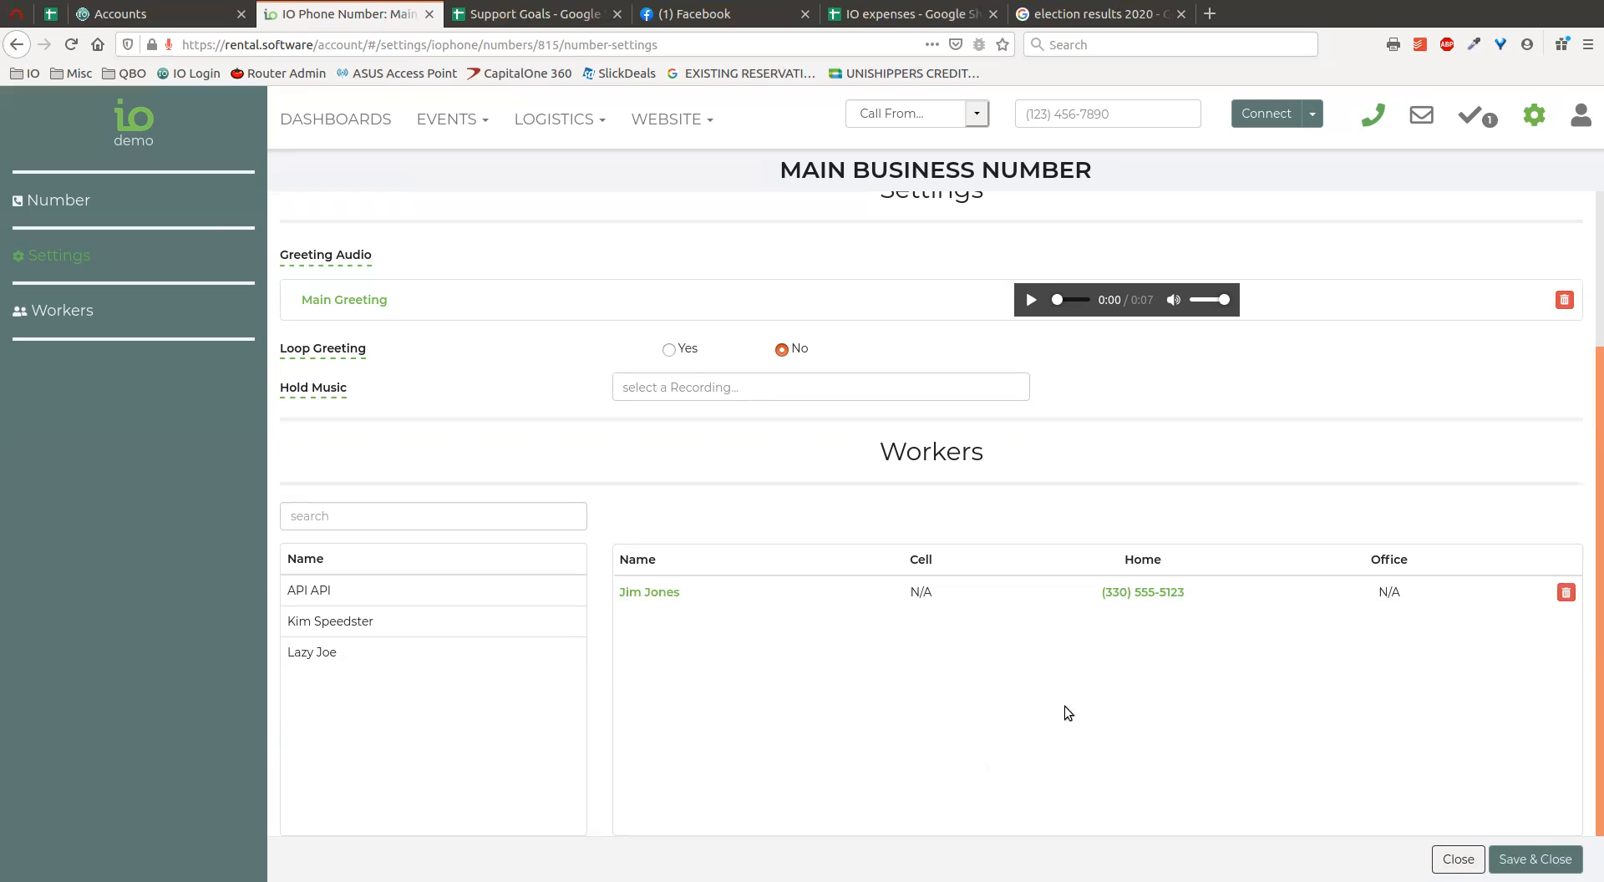
Close the Main Business Number without saving and return to the IO Phone settings list
{"action": "left_click", "coordinate": [1458, 859]}
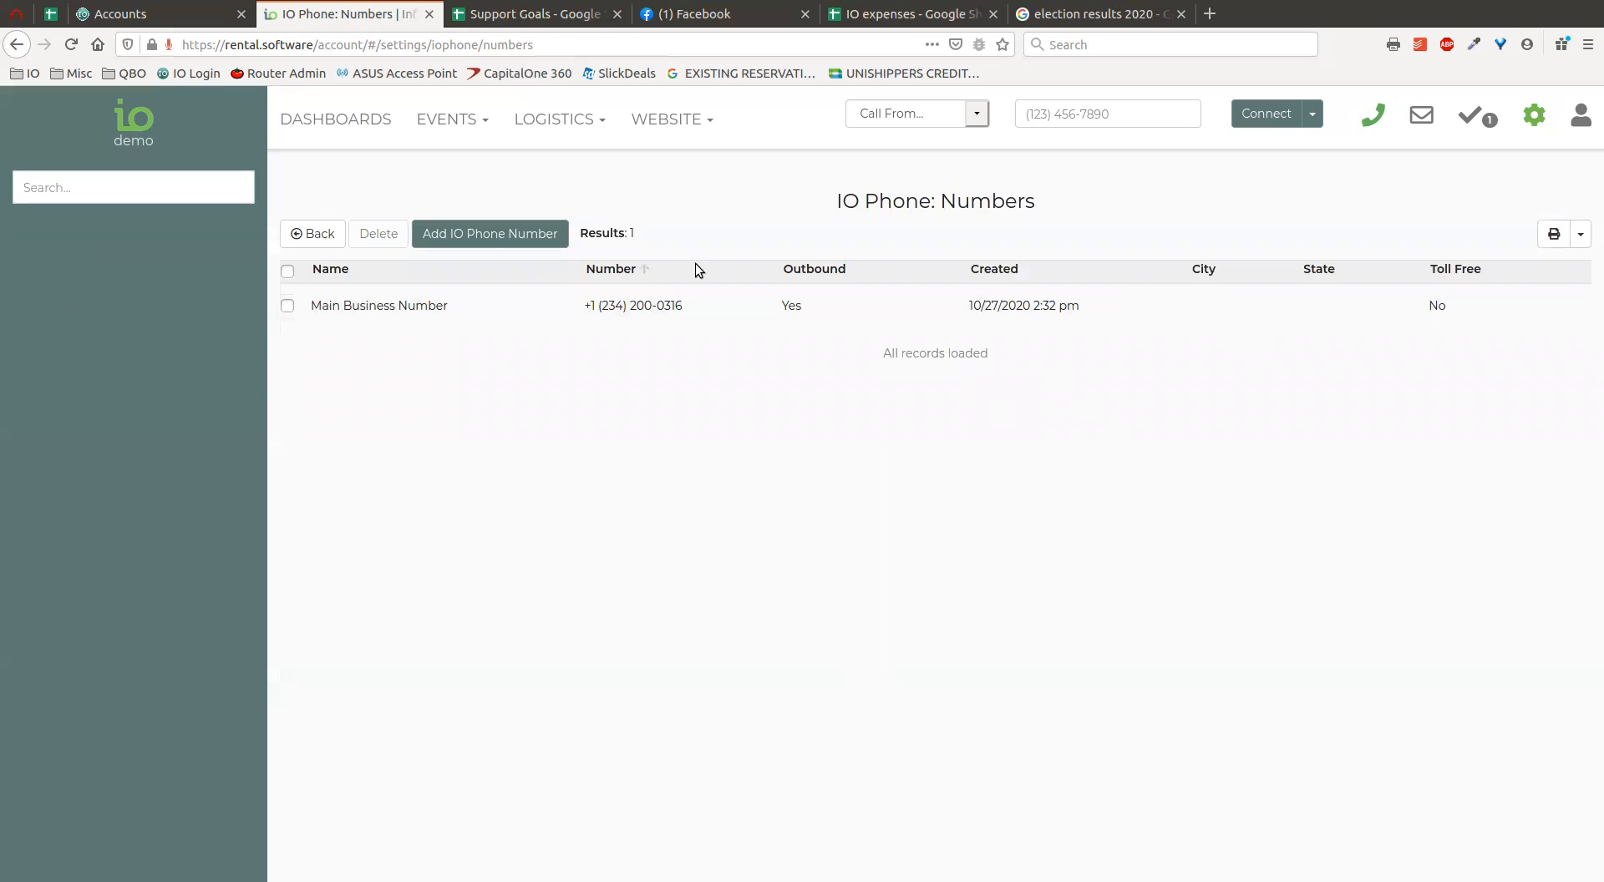
{"action": "left_click", "coordinate": [315, 233]}
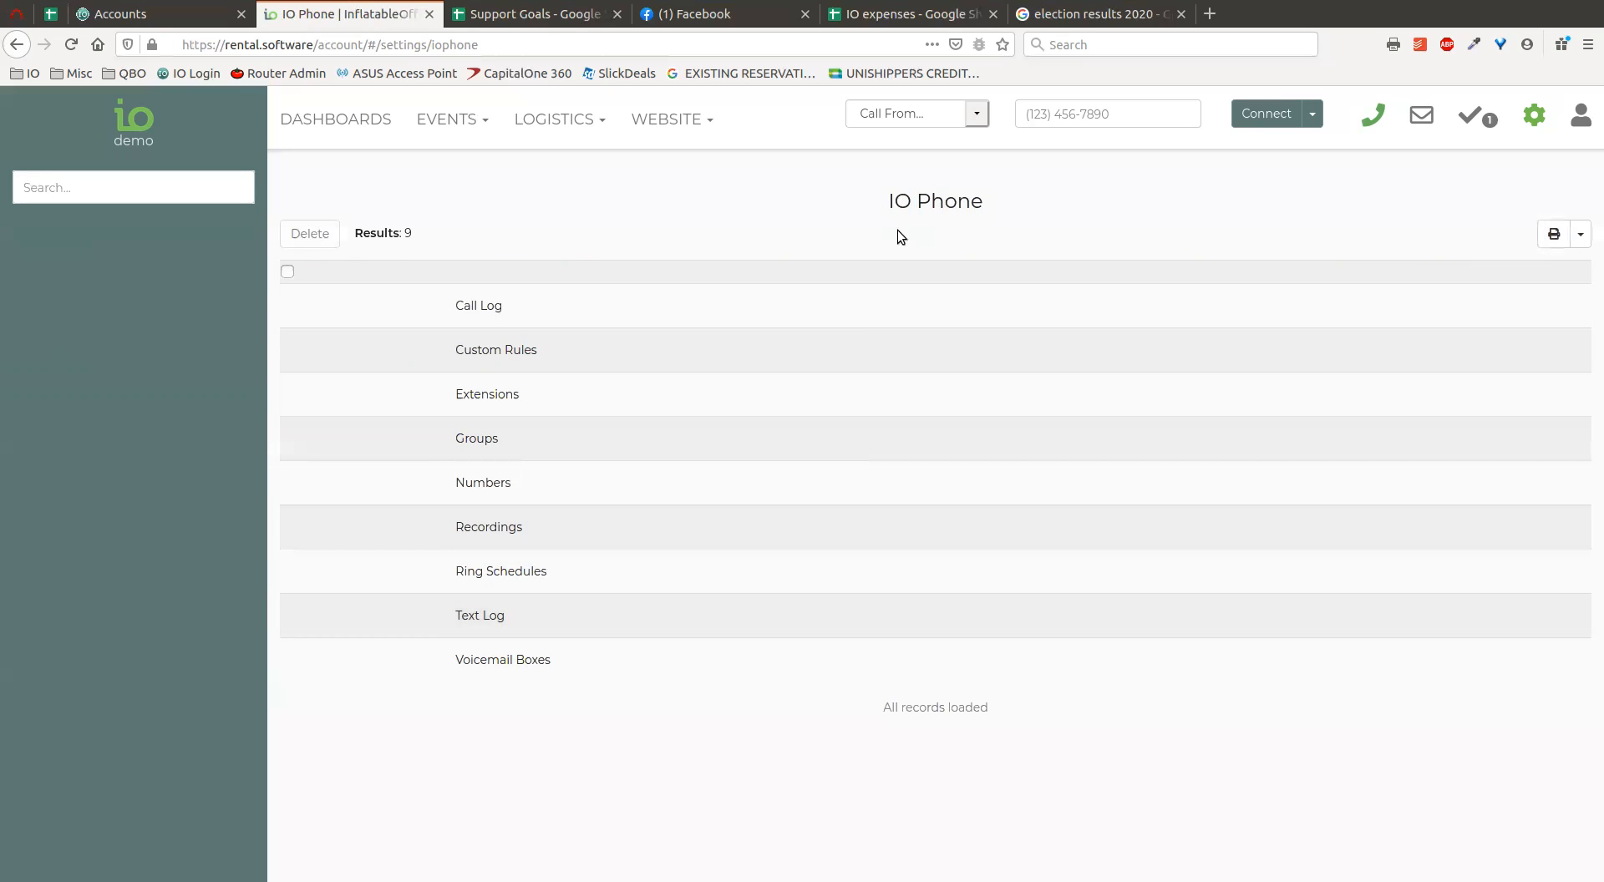